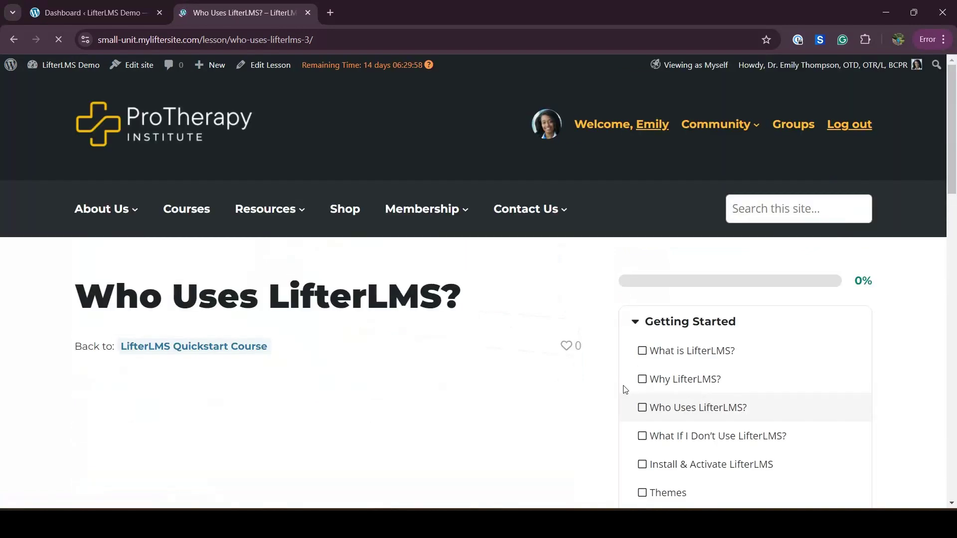
Step: Open the site's WordPress dashboard in a new browser tab and switch to it
{"action": "scroll", "coordinate": [494, 362], "scroll_direction": "down", "scroll_amount": 5}
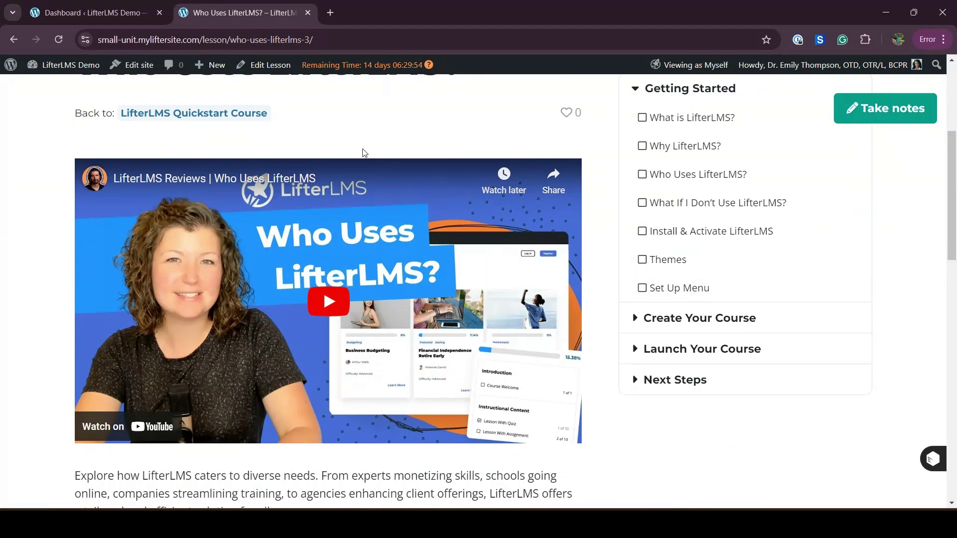
{"action": "scroll", "coordinate": [363, 152], "scroll_direction": "up", "scroll_amount": 2}
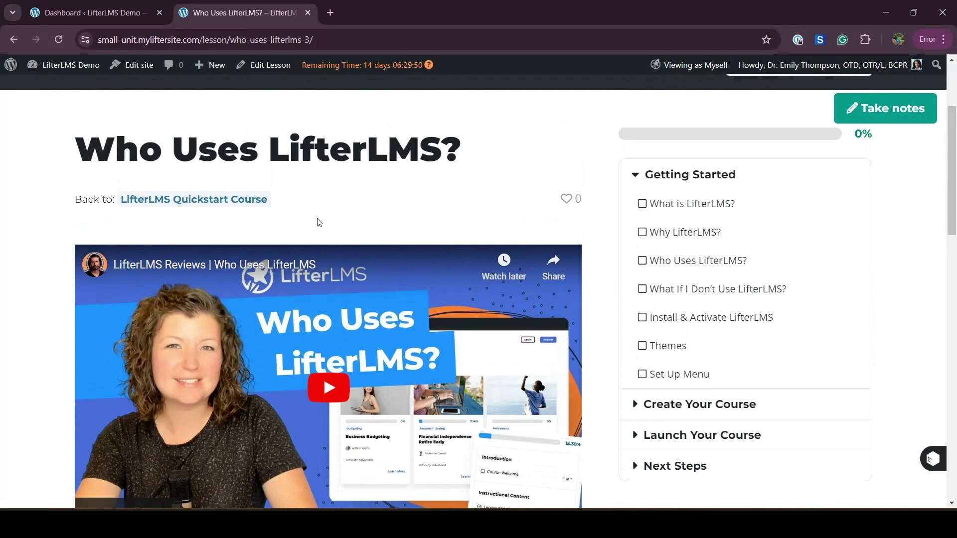
{"action": "mouse_move", "coordinate": [70, 67]}
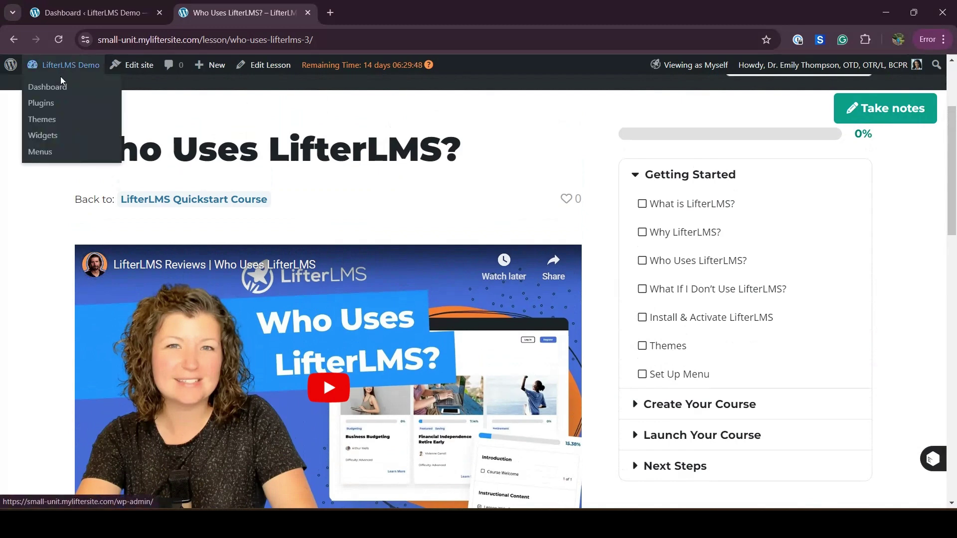
{"action": "right_click", "coordinate": [59, 87]}
{"action": "left_click", "coordinate": [105, 103]}
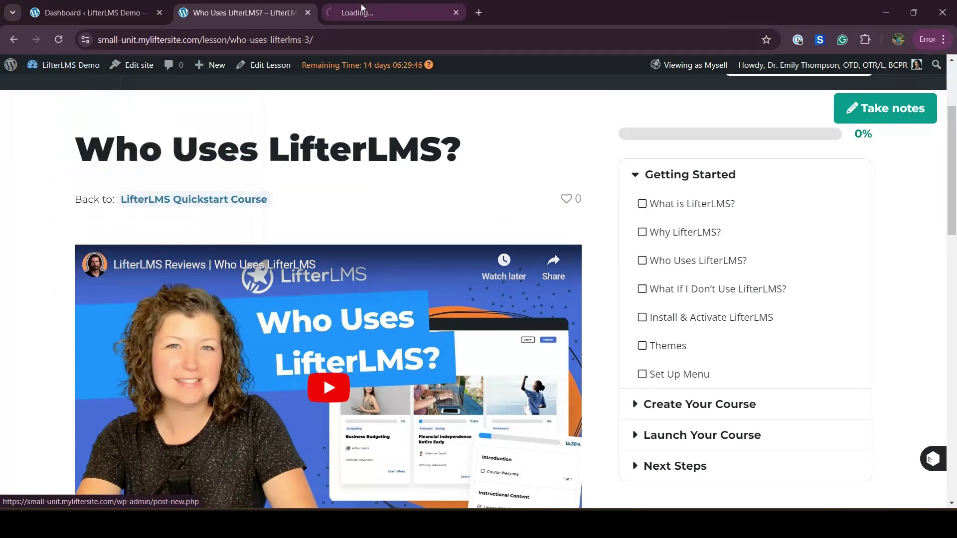
{"action": "left_click", "coordinate": [378, 2]}
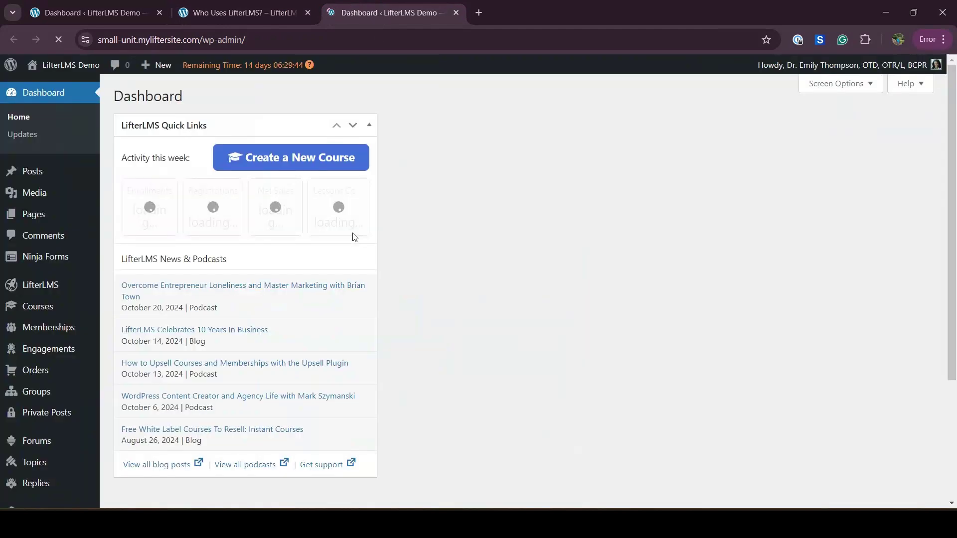
Step: Open the course "Introduction to Sensory Integration Techniques" in the course builder and show the settings of "Lesson With Powerpoint Slideshow"
{"action": "mouse_move", "coordinate": [31, 307]}
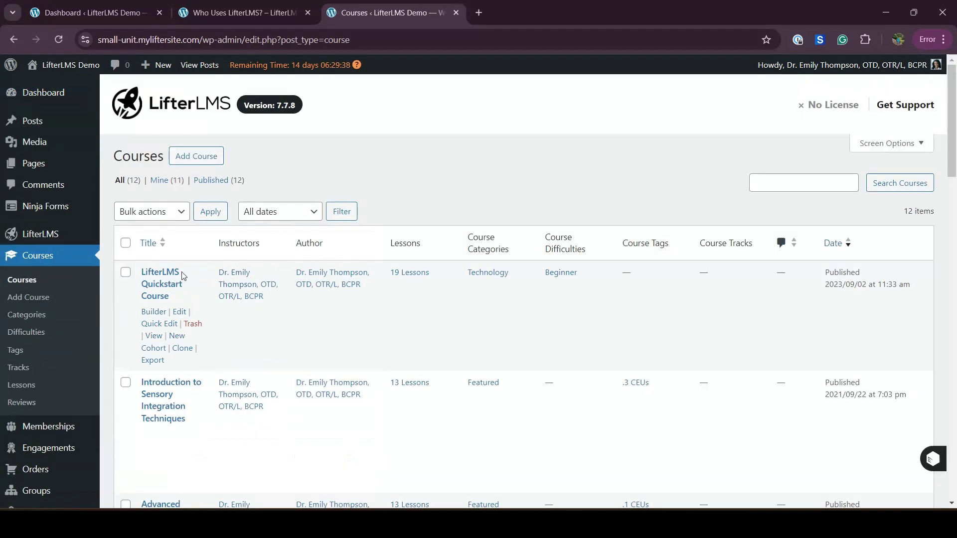
{"action": "scroll", "coordinate": [183, 276], "scroll_direction": "down", "scroll_amount": 3}
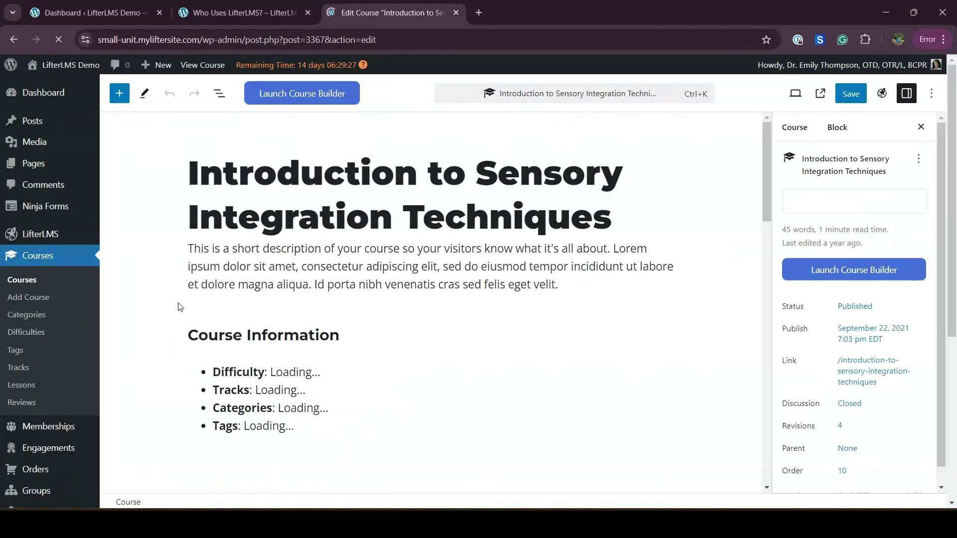
{"action": "left_click", "coordinate": [300, 94]}
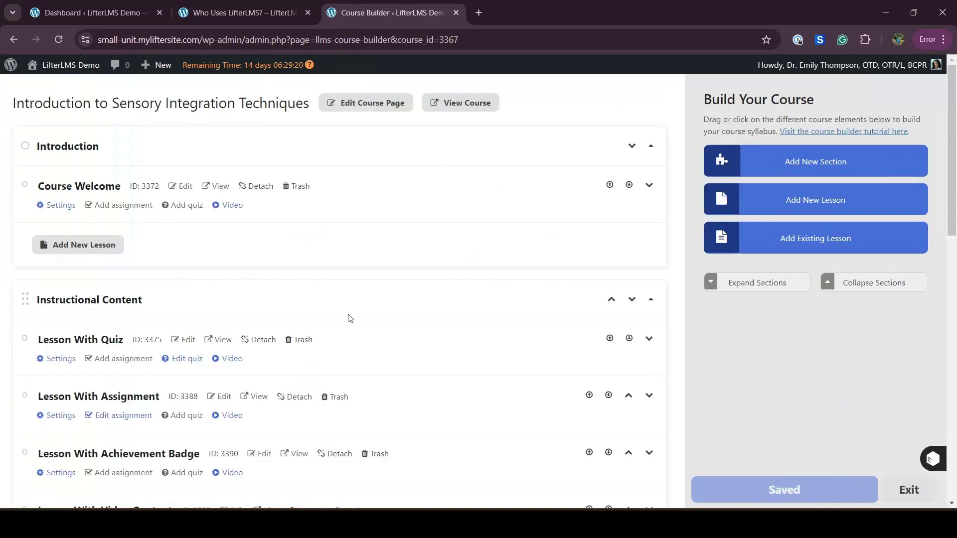
{"action": "scroll", "coordinate": [260, 282], "scroll_direction": "down", "scroll_amount": 10}
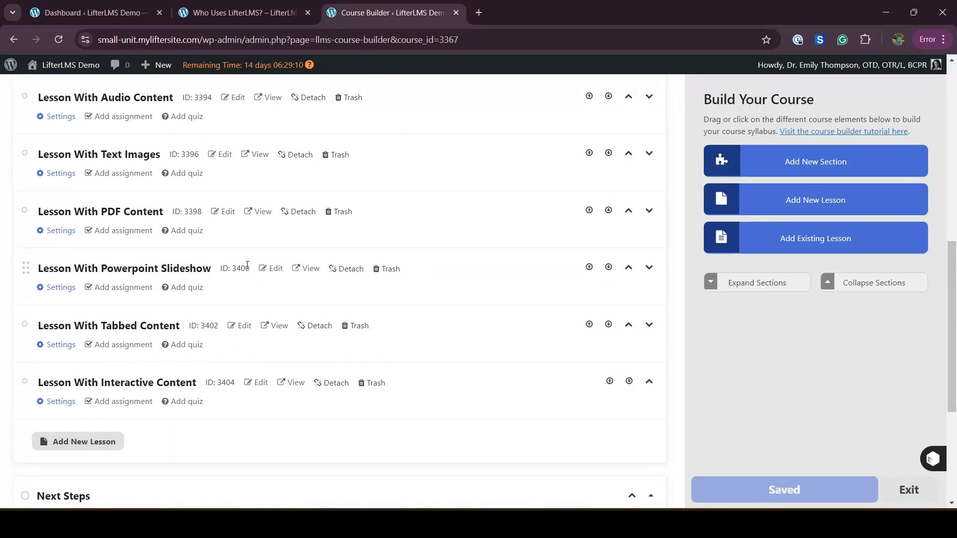
{"action": "left_click", "coordinate": [54, 293]}
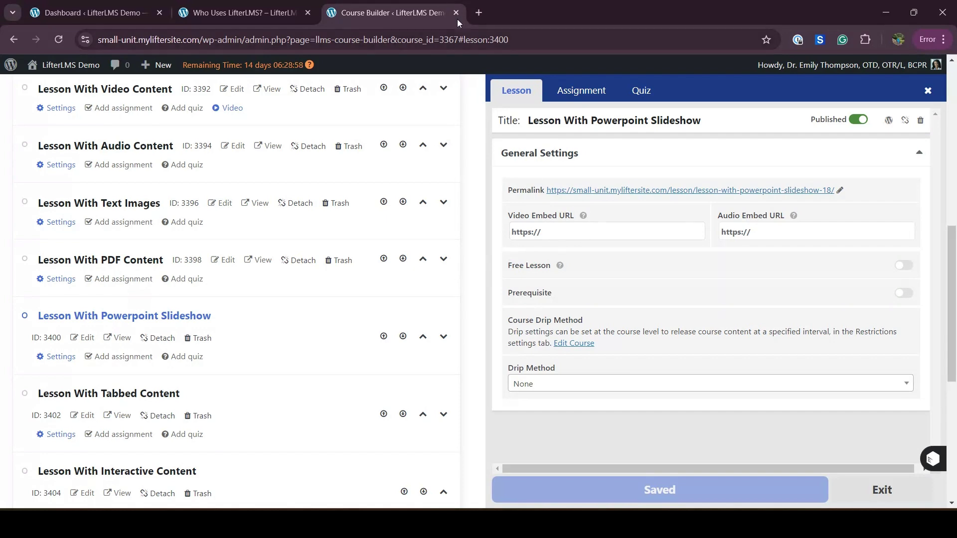
Step: Search the web for "LifterLSM Youtube" in a new browser tab and open the LifterLMS YouTube channel
{"action": "left_click", "coordinate": [478, 13]}
{"action": "type", "text": "Lifte"}
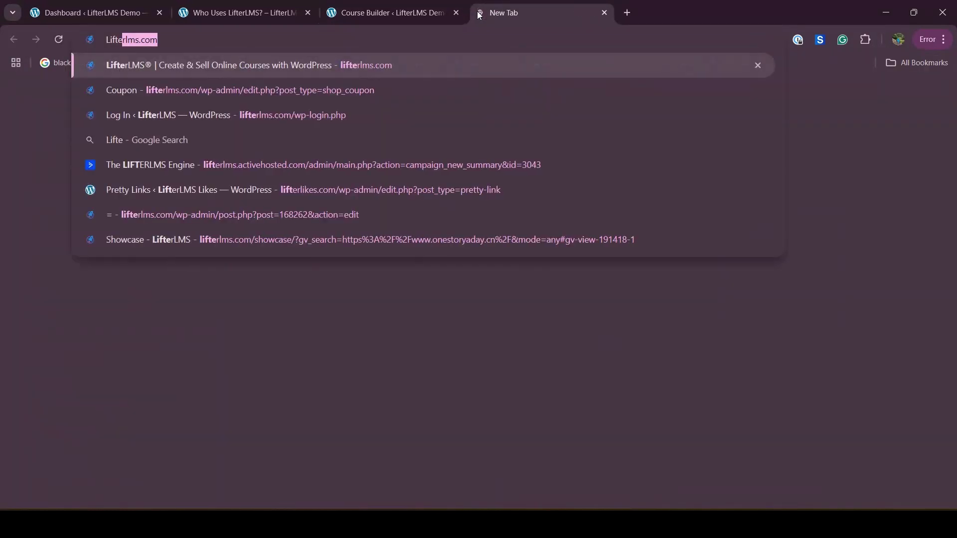
{"action": "type", "text": "rLSM Youtube"}
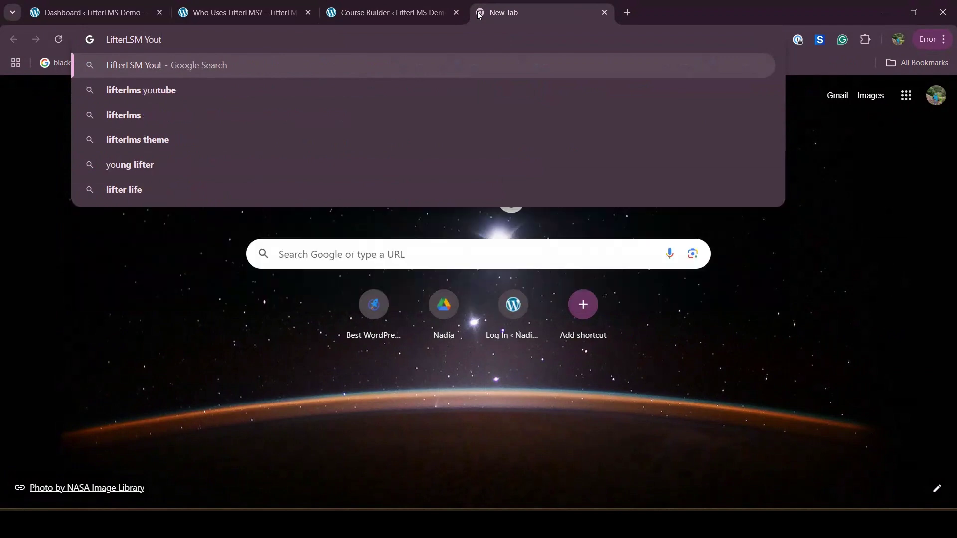
{"action": "key", "text": "Return"}
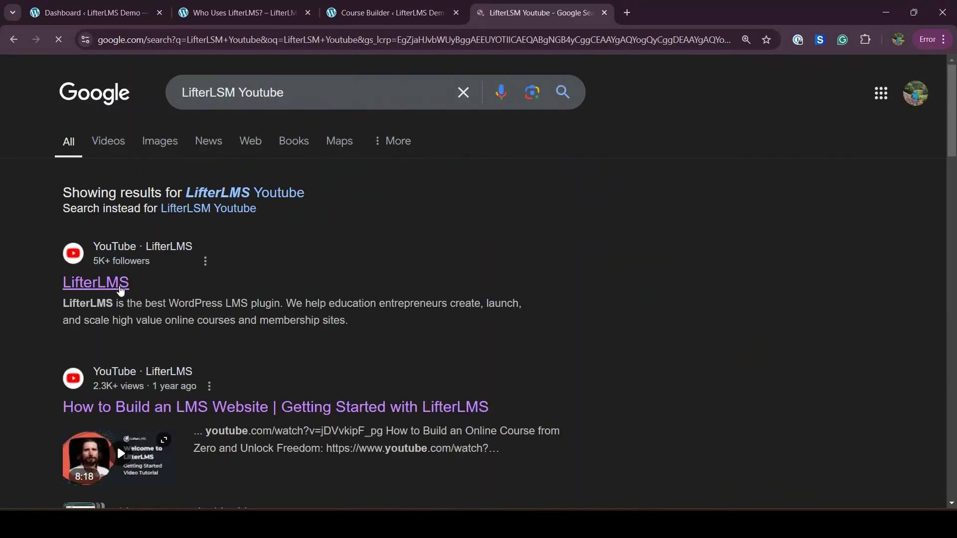
{"action": "left_click", "coordinate": [120, 288]}
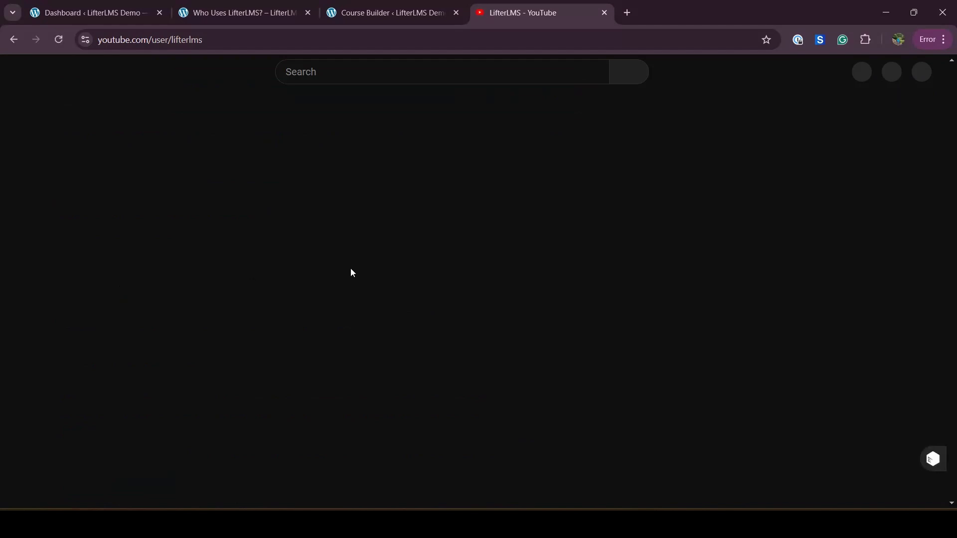
Step: Copy the share link of the channel's video about removing tabs and sections from the student dashboard
{"action": "scroll", "coordinate": [515, 249], "scroll_direction": "down", "scroll_amount": 5}
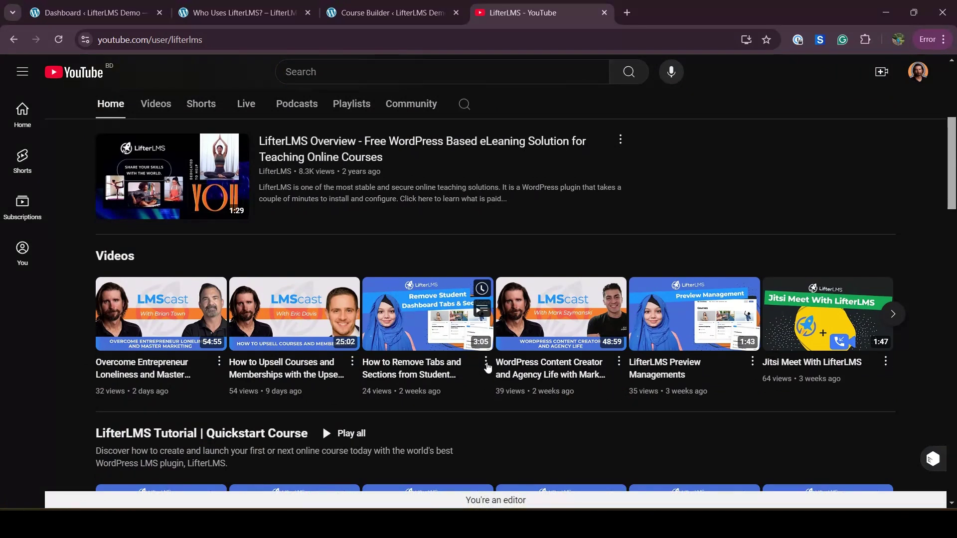
{"action": "left_click", "coordinate": [486, 364]}
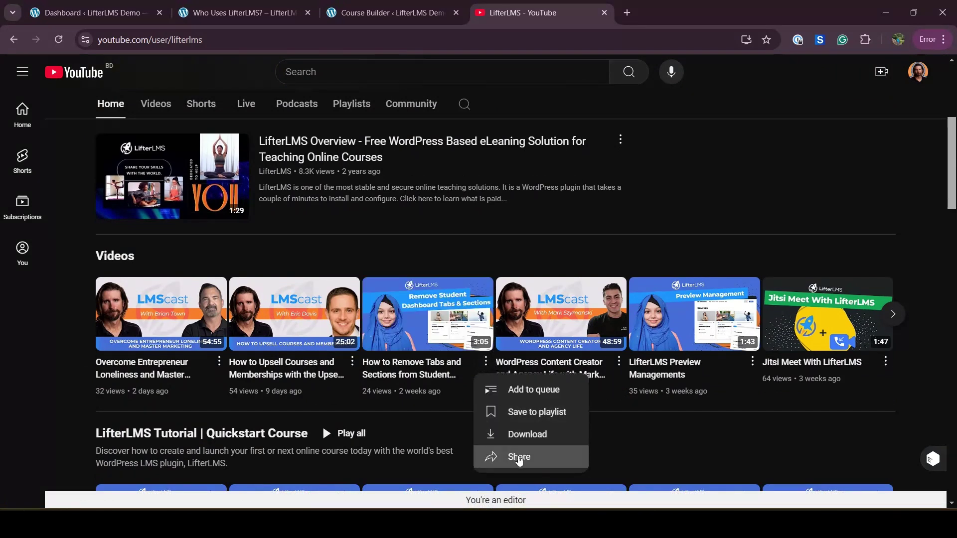
{"action": "left_click", "coordinate": [519, 458]}
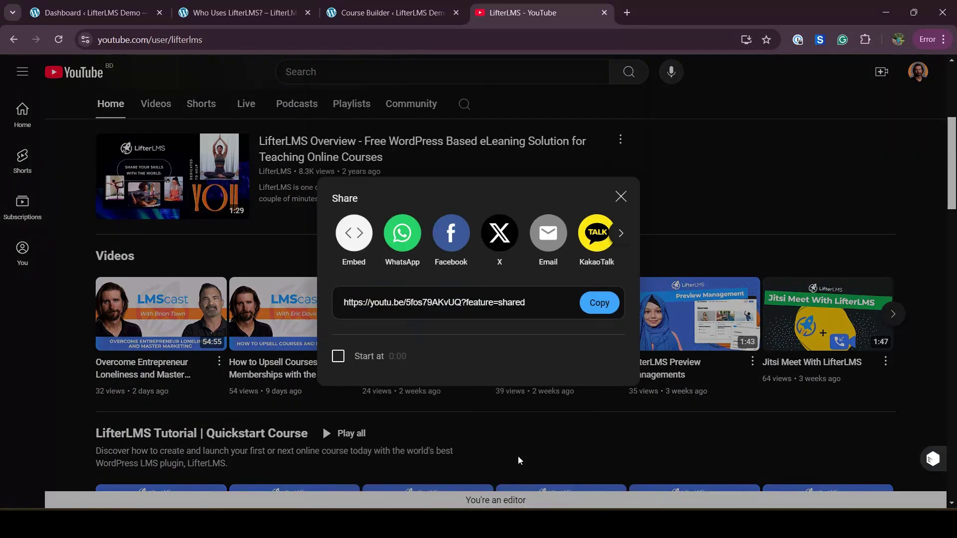
{"action": "left_click", "coordinate": [607, 304]}
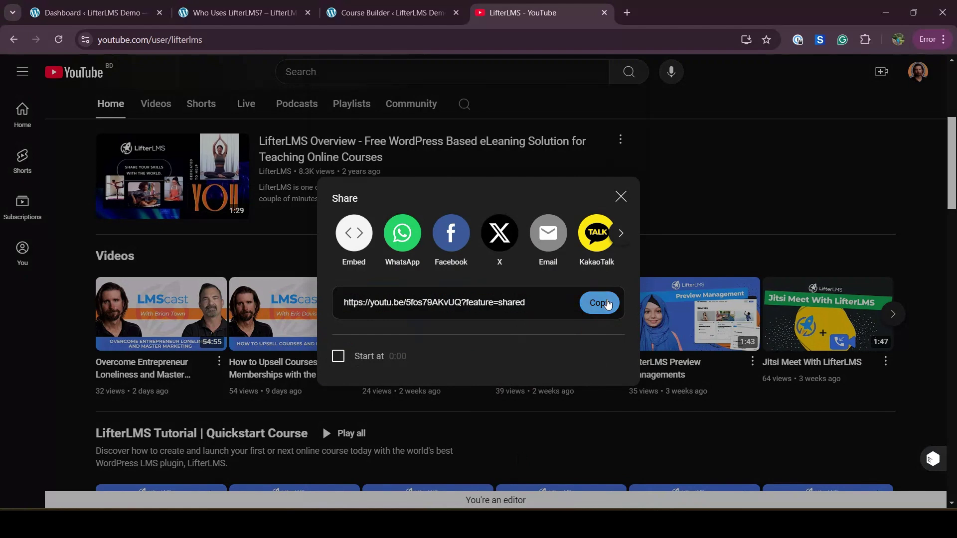
Step: Paste the copied YouTube link as the Video Embed URL of "Lesson With Powerpoint Slideshow" in the course builder and save the changes
{"action": "left_click", "coordinate": [368, 5]}
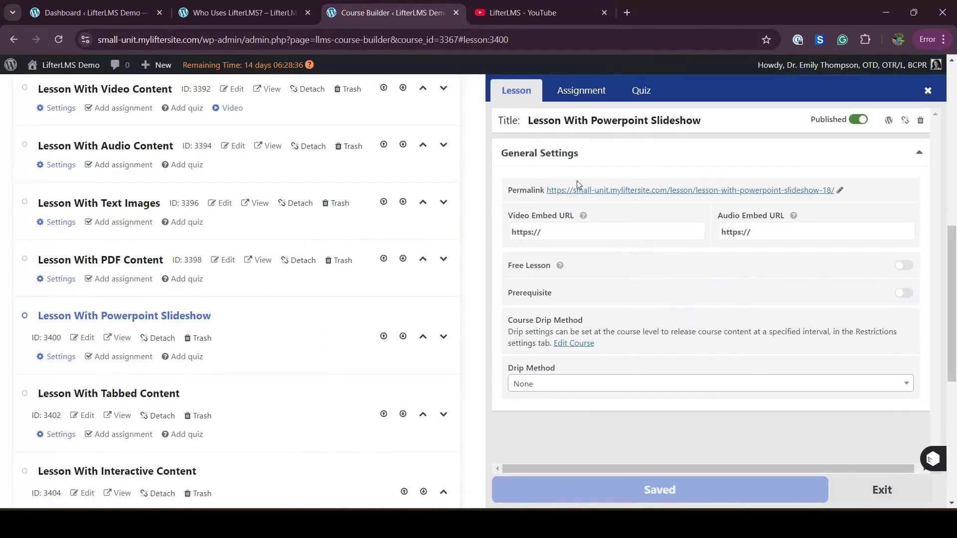
{"action": "left_click", "coordinate": [603, 230]}
{"action": "key", "text": "ctrl+v"}
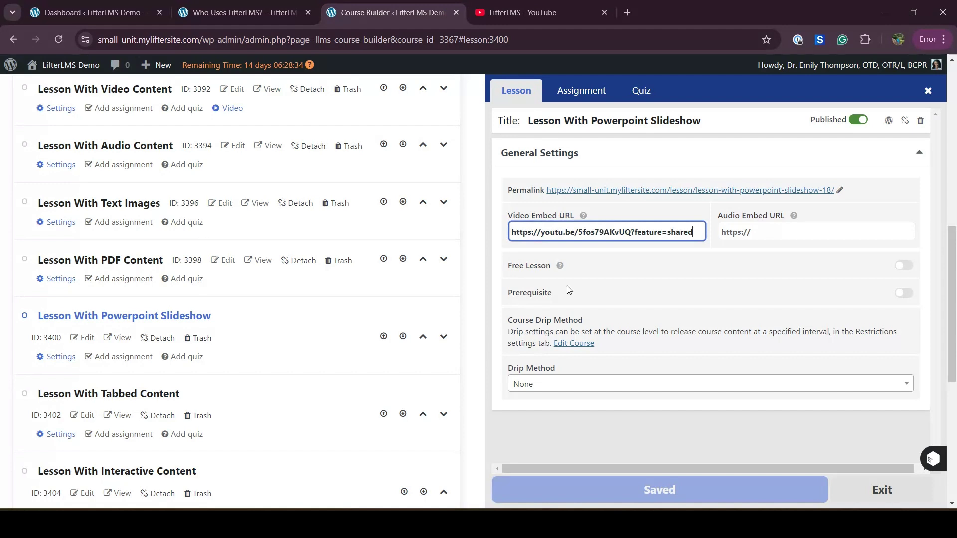
{"action": "left_click", "coordinate": [482, 410]}
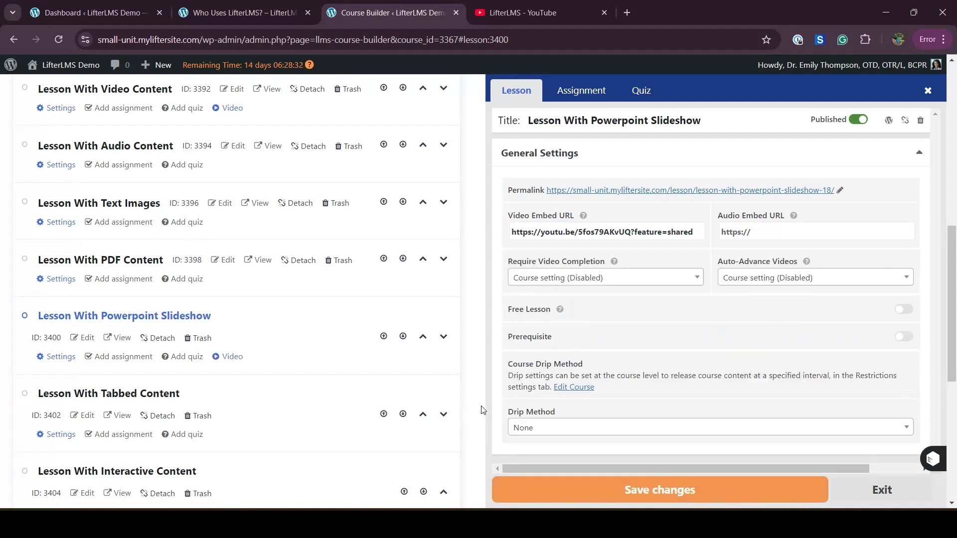
{"action": "left_click", "coordinate": [545, 489]}
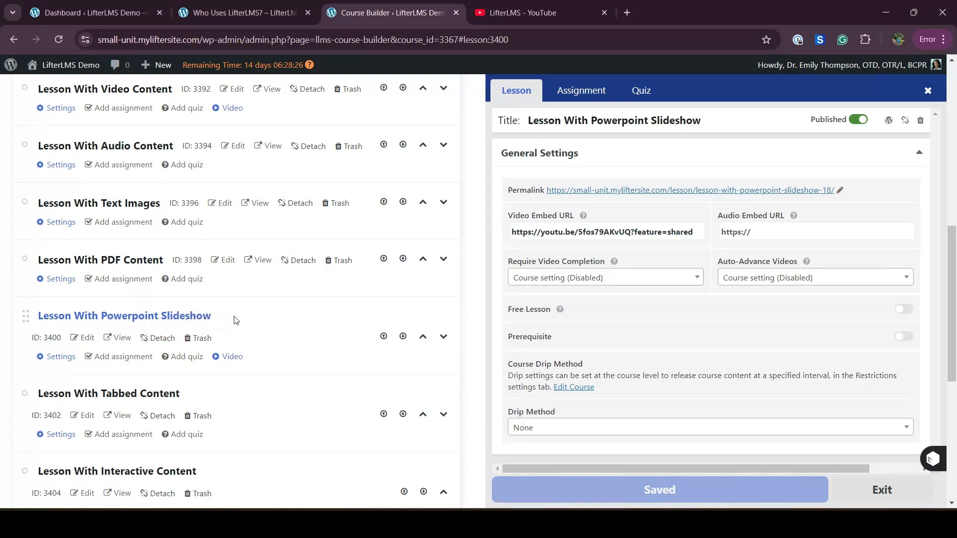
Step: Open the "Lesson With Powerpoint Slideshow" page through its permalink and check the embedded video
{"action": "left_click", "coordinate": [573, 192]}
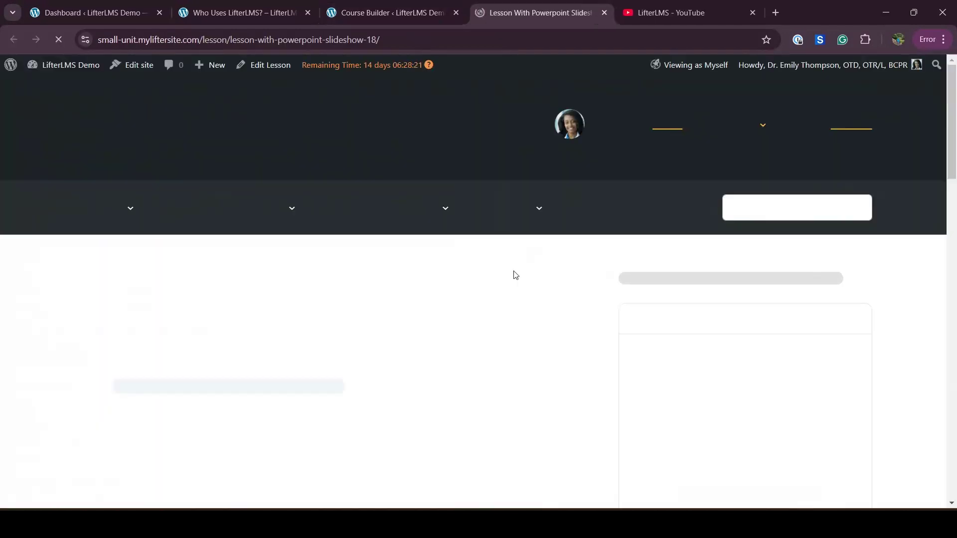
{"action": "scroll", "coordinate": [524, 301], "scroll_direction": "down", "scroll_amount": 5}
{"action": "scroll", "coordinate": [525, 314], "scroll_direction": "down", "scroll_amount": 1}
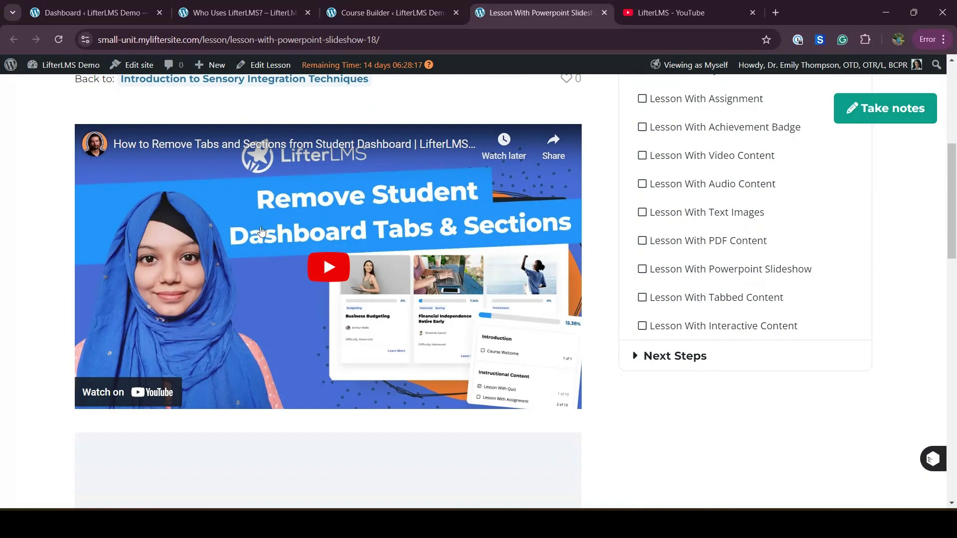
{"action": "scroll", "coordinate": [264, 234], "scroll_direction": "down", "scroll_amount": 4}
{"action": "scroll", "coordinate": [270, 241], "scroll_direction": "up", "scroll_amount": 4}
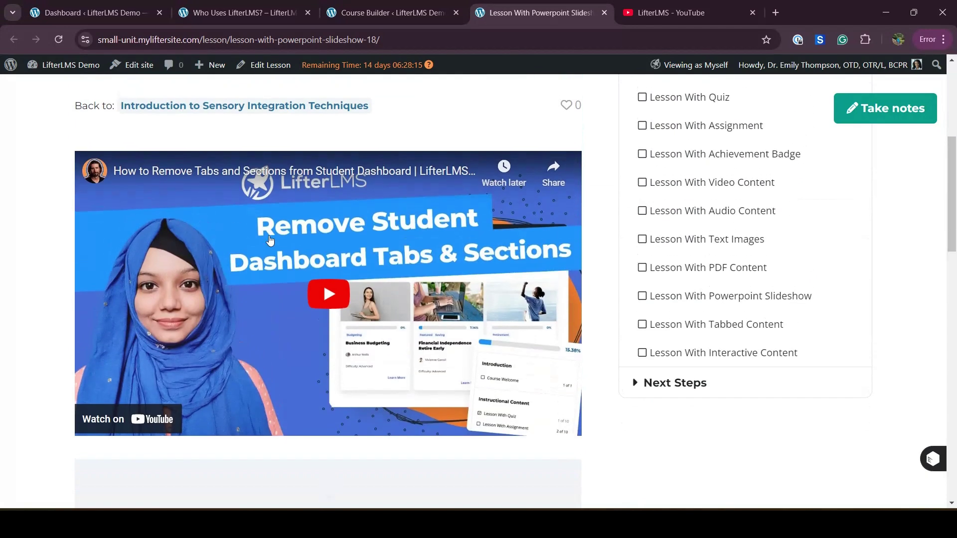
Step: Open the WordPress dashboard in another new tab and find the LifterLMS Advanced Videos add-on on the Add-ons & more page
{"action": "right_click", "coordinate": [47, 86]}
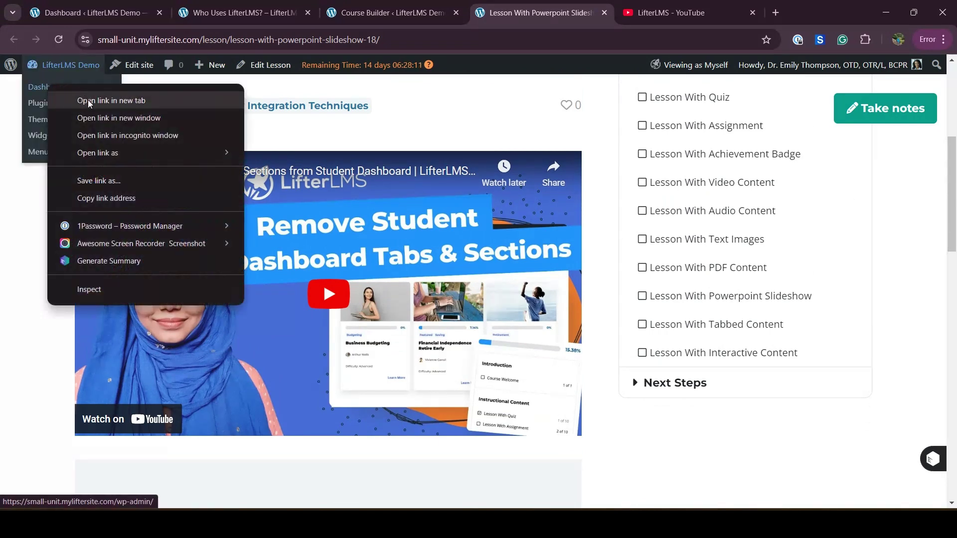
{"action": "left_click", "coordinate": [88, 100]}
{"action": "left_click", "coordinate": [603, 11]}
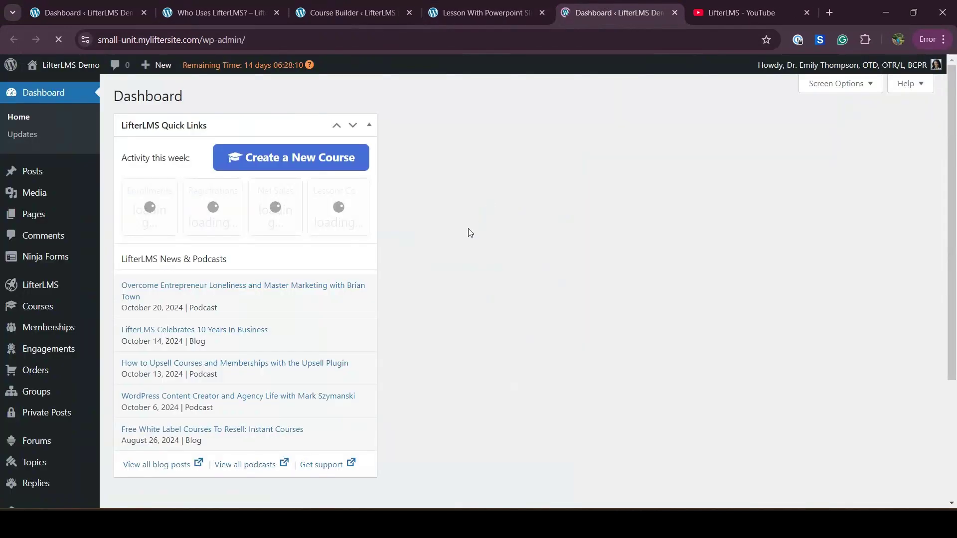
{"action": "mouse_move", "coordinate": [40, 285]}
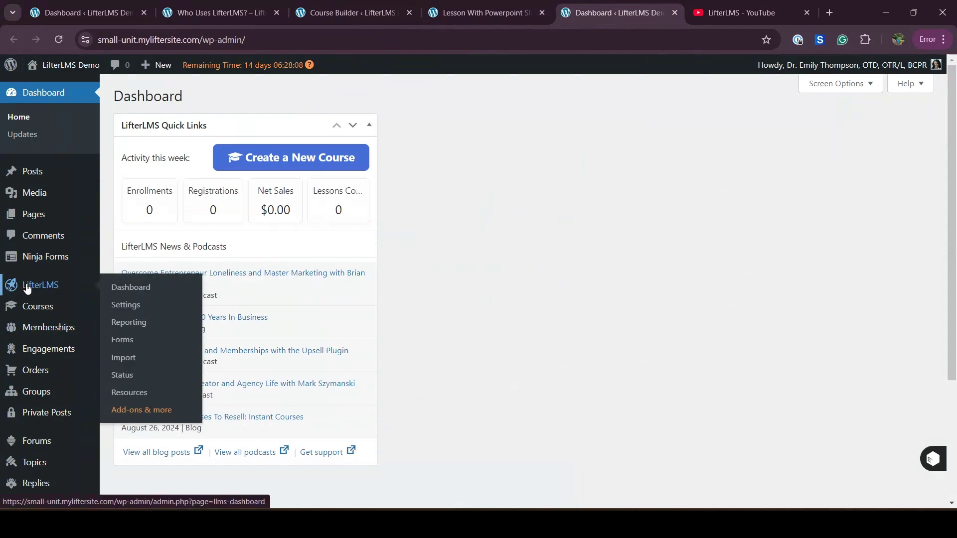
{"action": "left_click", "coordinate": [155, 412]}
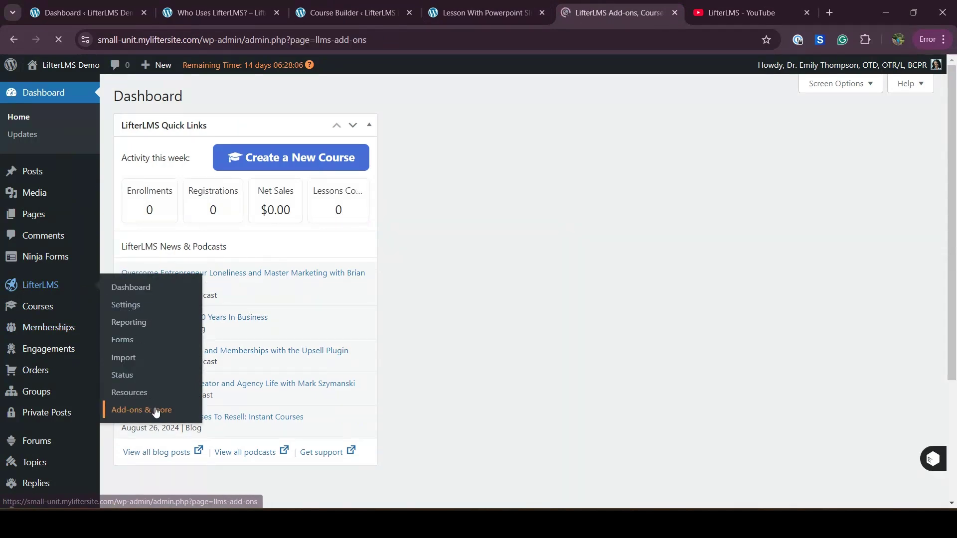
{"action": "scroll", "coordinate": [453, 324], "scroll_direction": "down", "scroll_amount": 3}
{"action": "scroll", "coordinate": [452, 324], "scroll_direction": "down", "scroll_amount": 10}
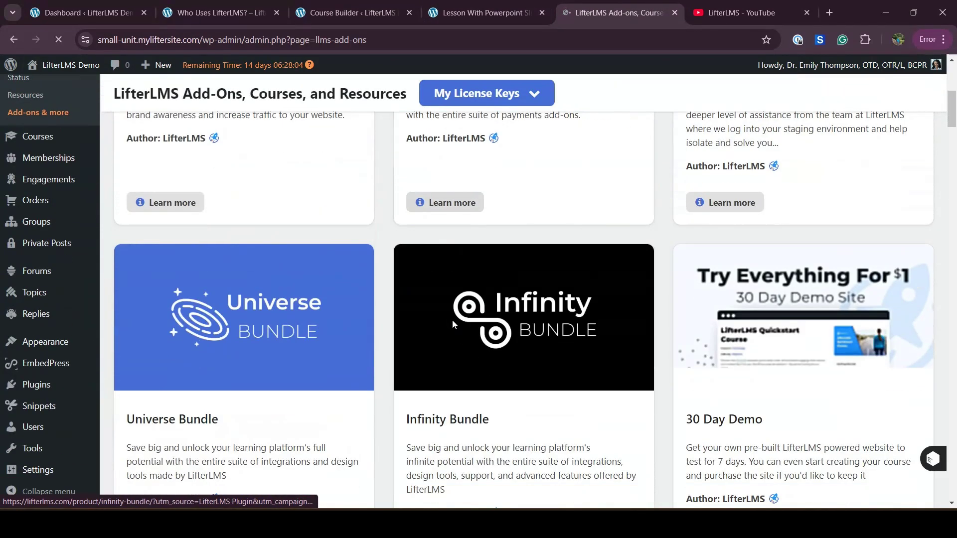
{"action": "scroll", "coordinate": [453, 324], "scroll_direction": "down", "scroll_amount": 8}
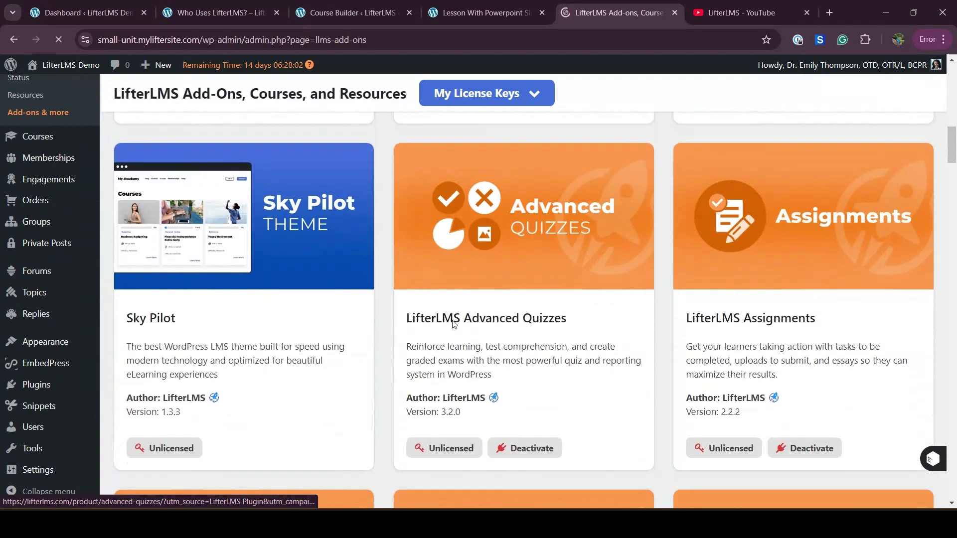
{"action": "scroll", "coordinate": [454, 324], "scroll_direction": "down", "scroll_amount": 1}
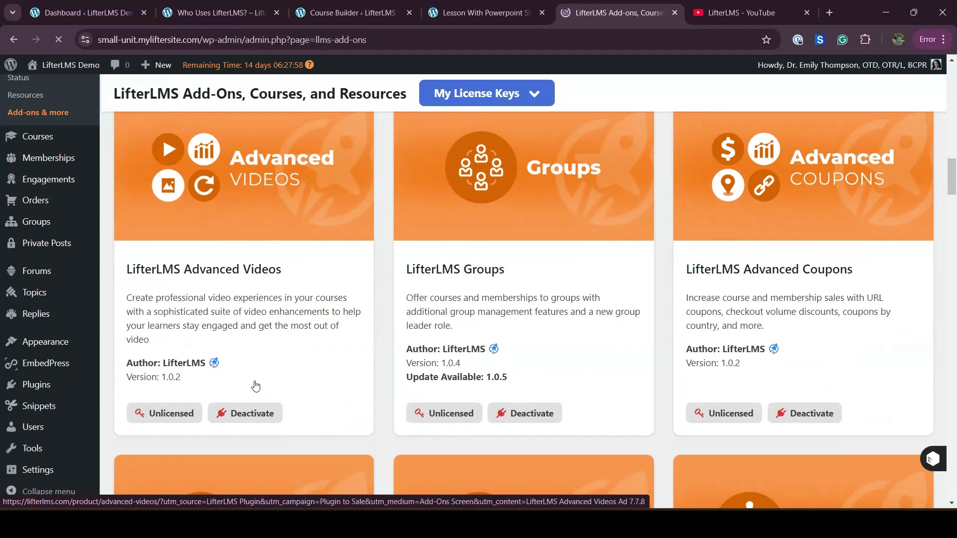
{"action": "scroll", "coordinate": [272, 378], "scroll_direction": "up", "scroll_amount": 4}
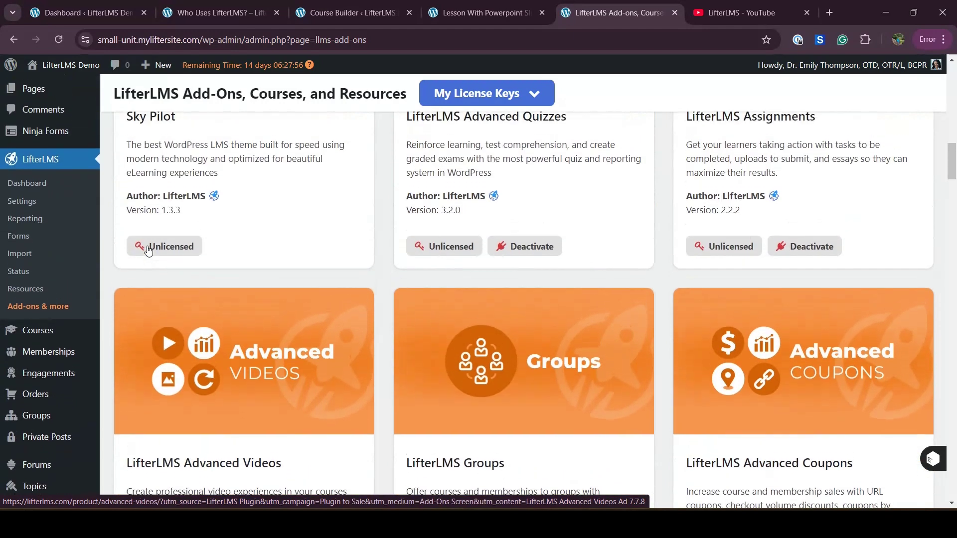
Step: Enable the "Videos: YouTube" integration in the LifterLMS integration settings and save the changes
{"action": "left_click", "coordinate": [26, 205]}
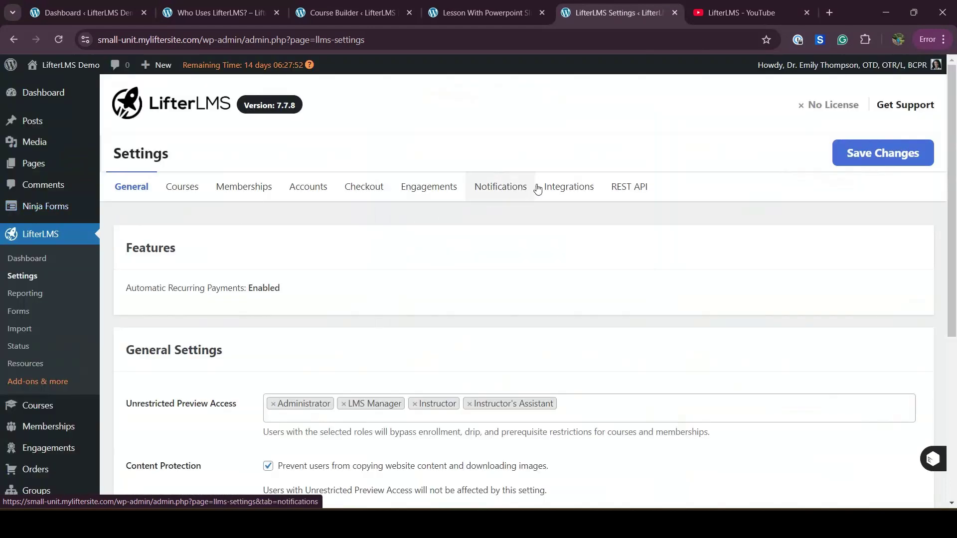
{"action": "left_click", "coordinate": [568, 188]}
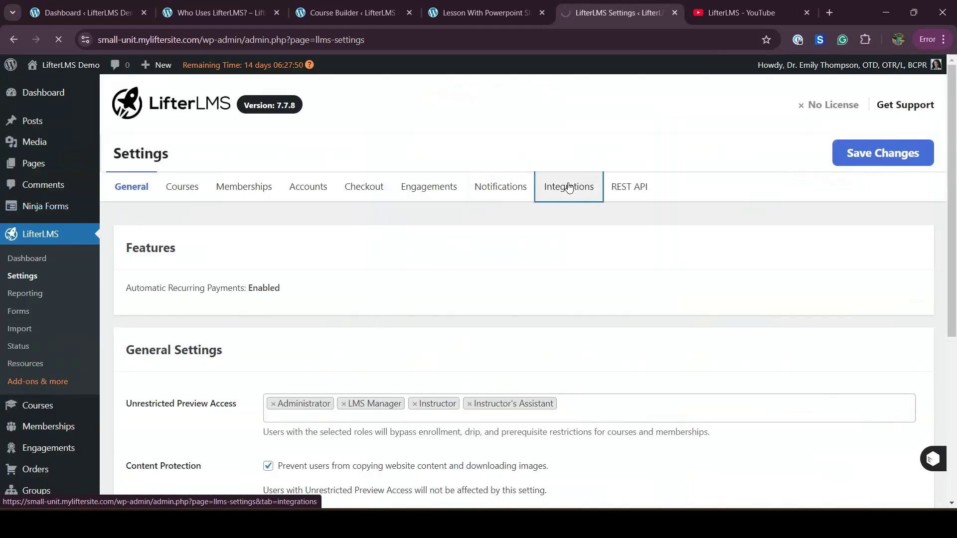
{"action": "scroll", "coordinate": [592, 287], "scroll_direction": "down", "scroll_amount": 5}
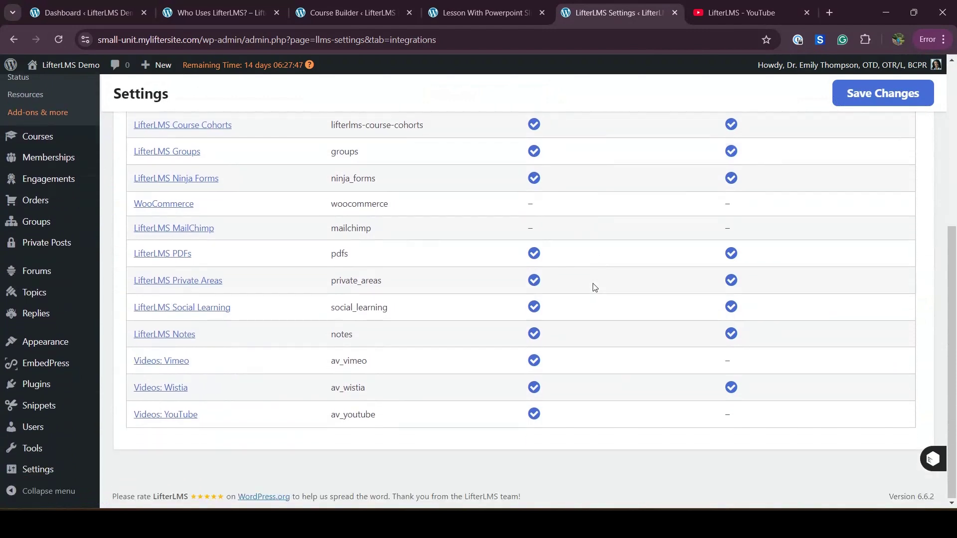
{"action": "left_click", "coordinate": [177, 417]}
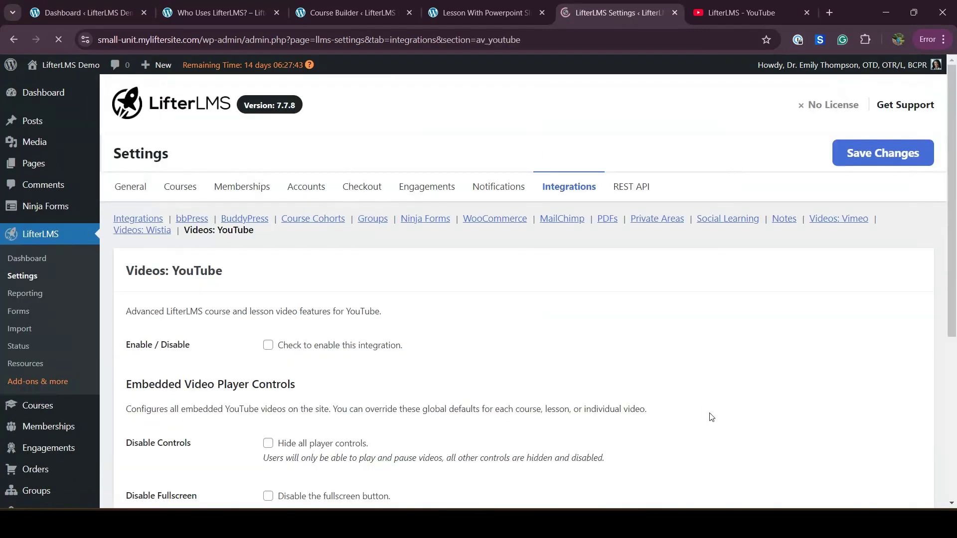
{"action": "scroll", "coordinate": [402, 252], "scroll_direction": "down", "scroll_amount": 3}
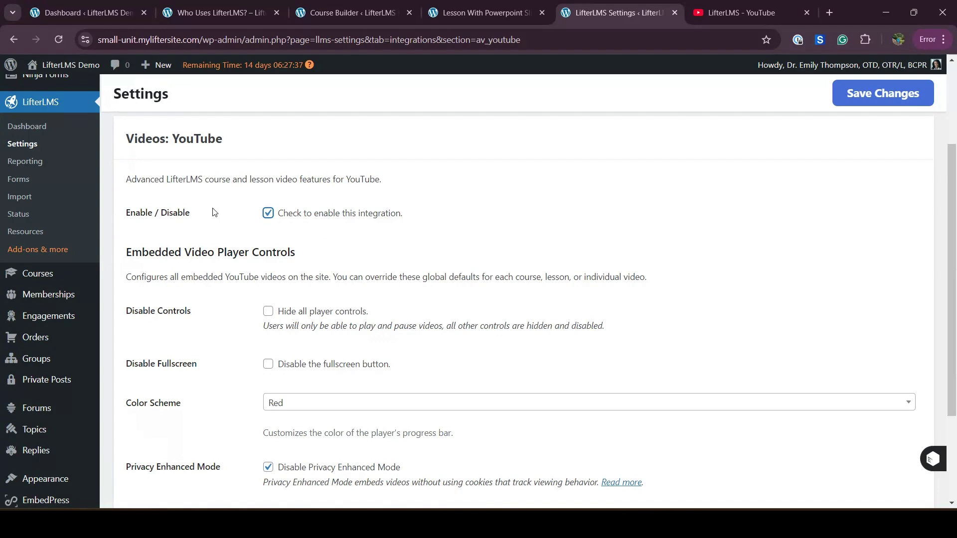
{"action": "scroll", "coordinate": [214, 213], "scroll_direction": "down", "scroll_amount": 1}
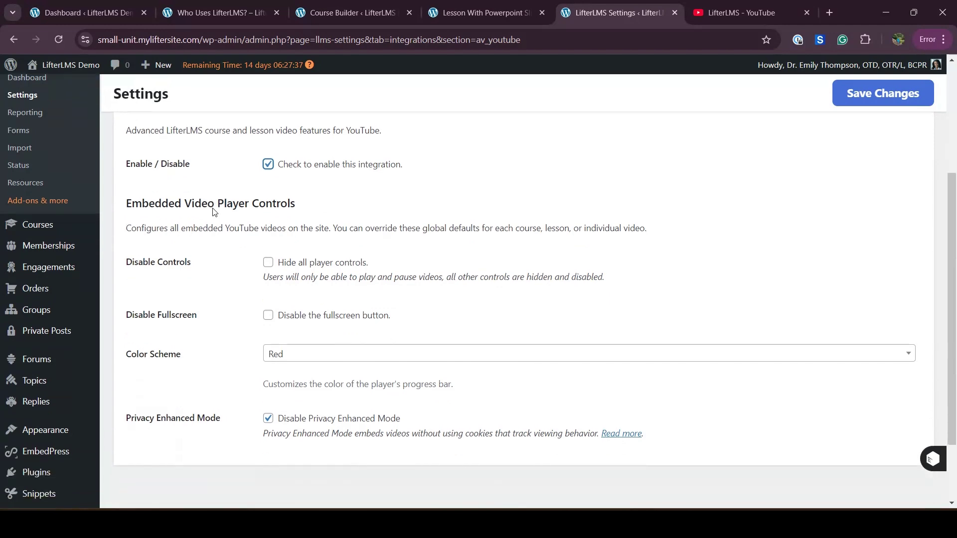
{"action": "left_click", "coordinate": [871, 96]}
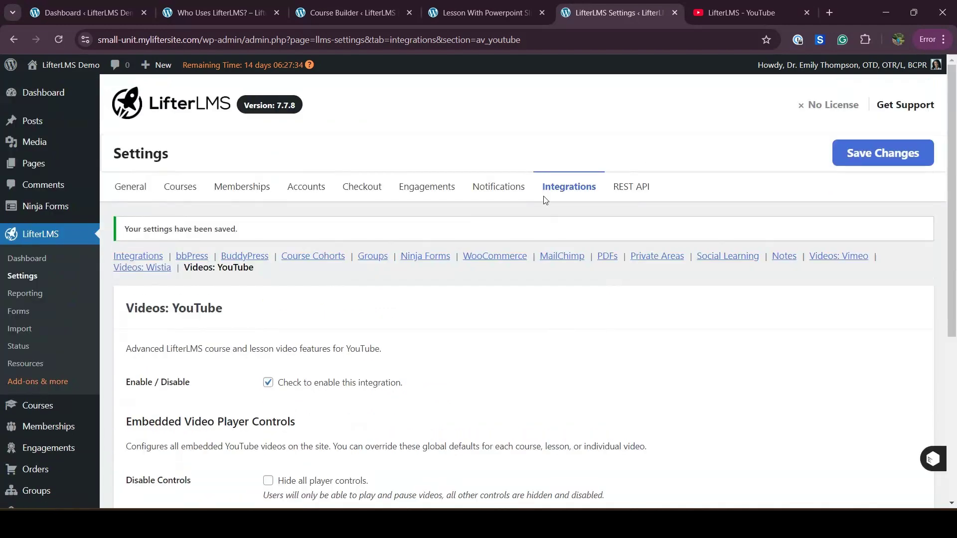
Step: Play the embedded video on the "Lesson With Powerpoint Slideshow" page, mute it and pause it
{"action": "left_click", "coordinate": [512, 12]}
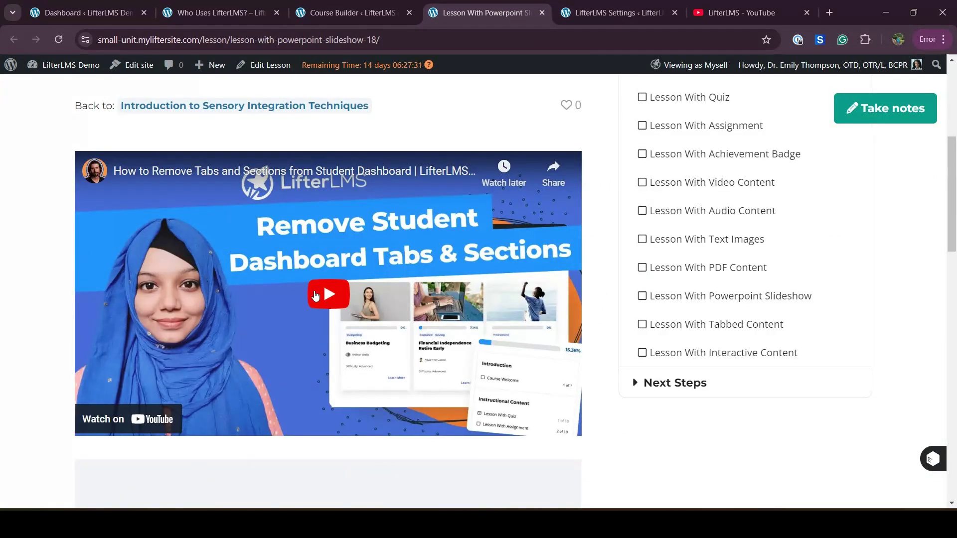
{"action": "left_click", "coordinate": [329, 296]}
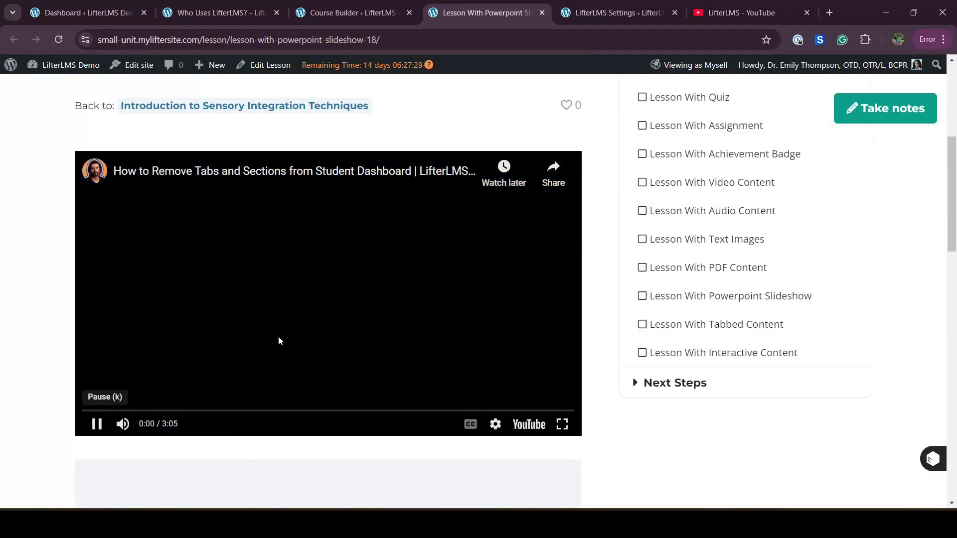
{"action": "left_click", "coordinate": [127, 429]}
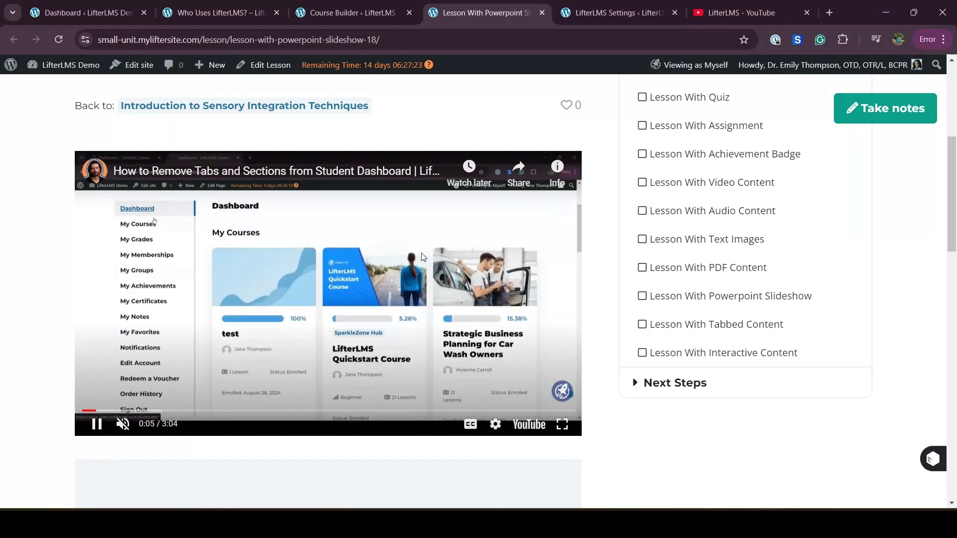
{"action": "left_click", "coordinate": [96, 425]}
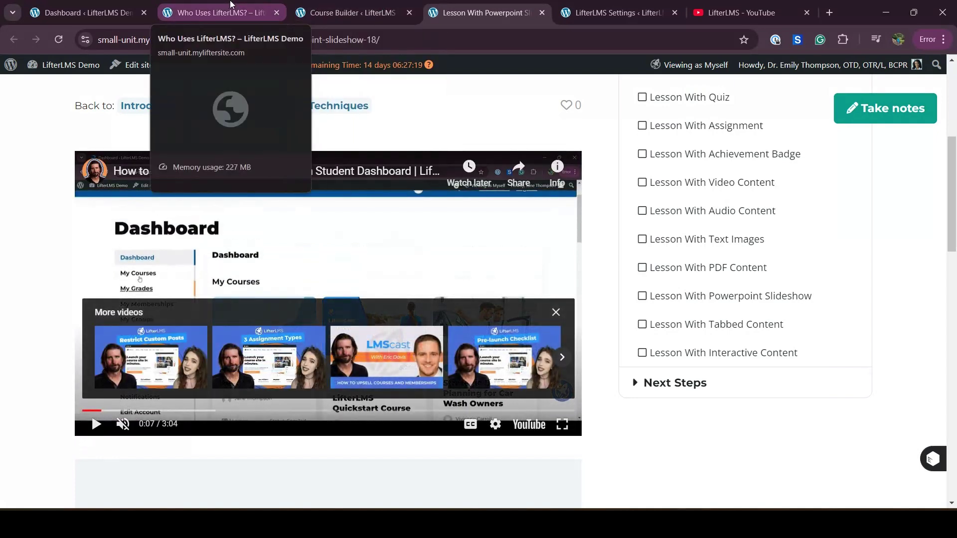
Step: Review the YouTube embedded player control options, and test skipping ahead to about 1:50 in the lesson video before pausing it
{"action": "left_click", "coordinate": [136, 5]}
{"action": "left_click", "coordinate": [617, 13]}
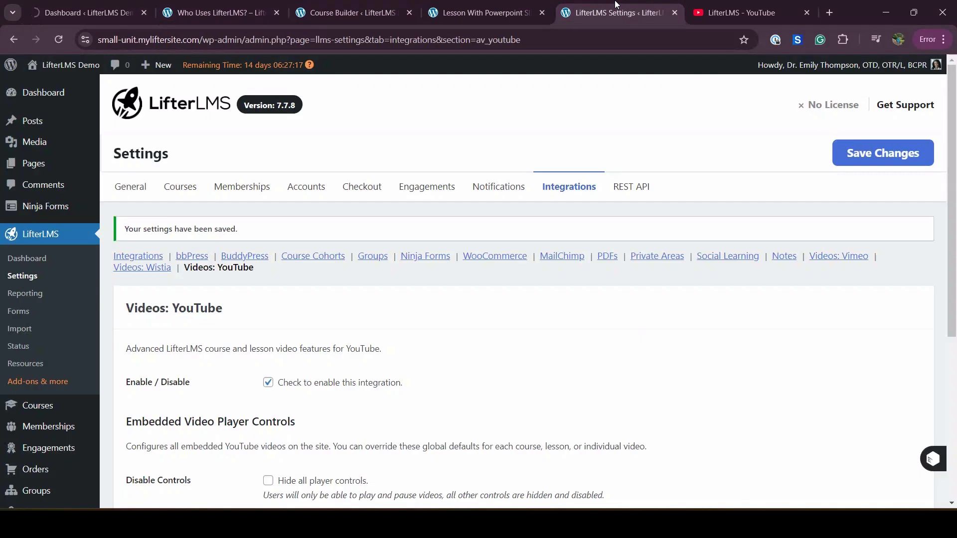
{"action": "scroll", "coordinate": [499, 319], "scroll_direction": "down", "scroll_amount": 5}
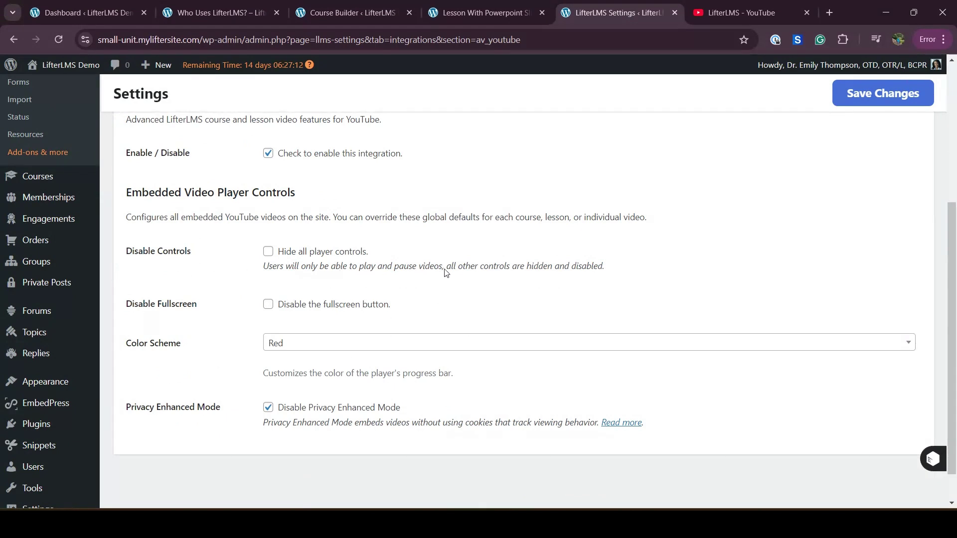
{"action": "left_click", "coordinate": [476, 8]}
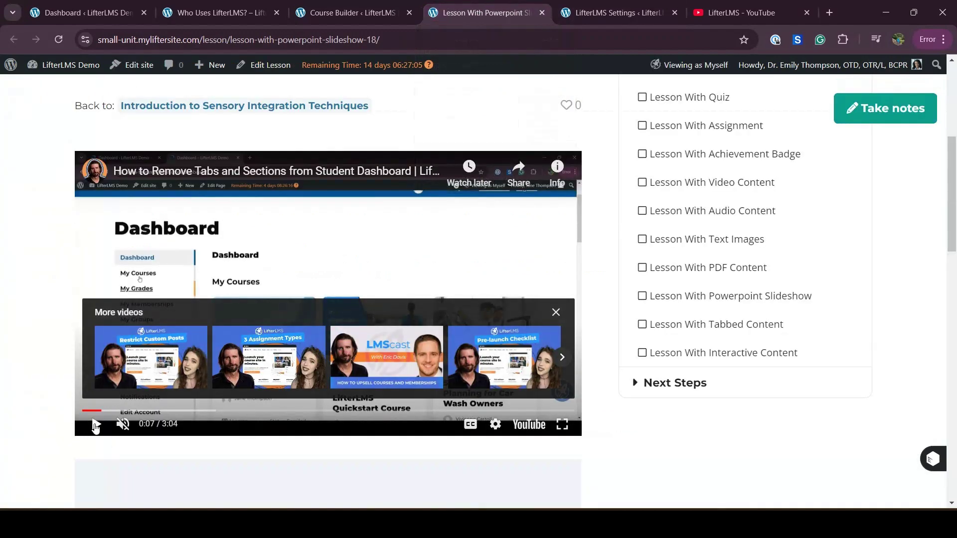
{"action": "left_click", "coordinate": [95, 425]}
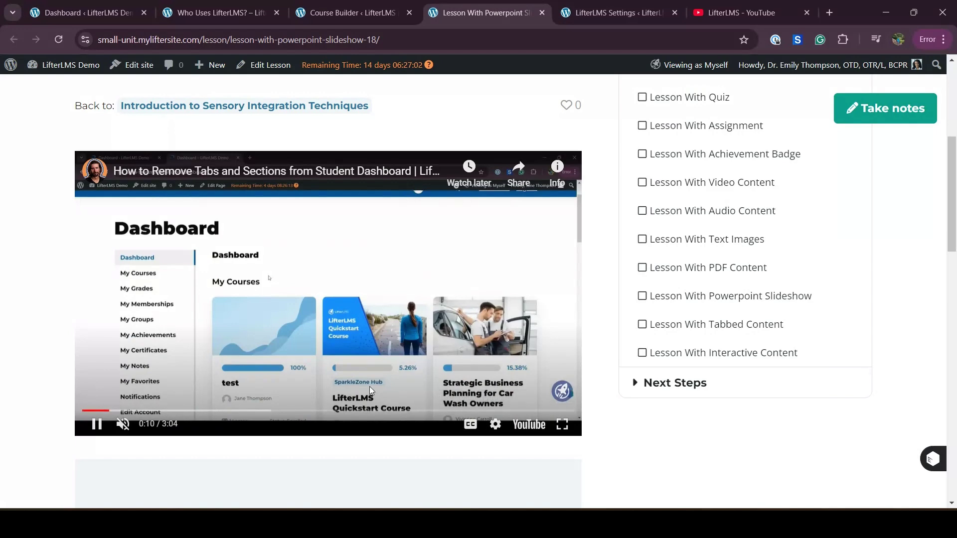
{"action": "left_click", "coordinate": [351, 412]}
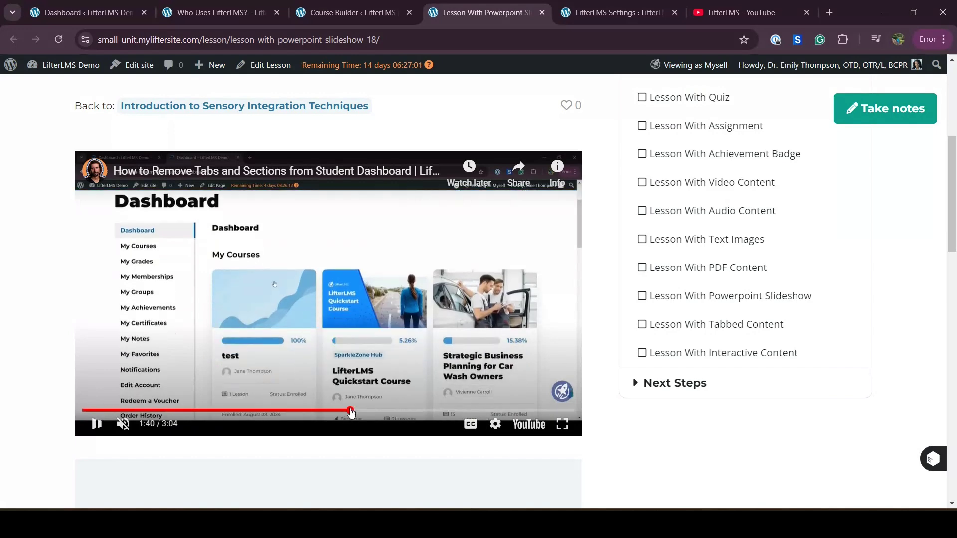
{"action": "left_click", "coordinate": [377, 411]}
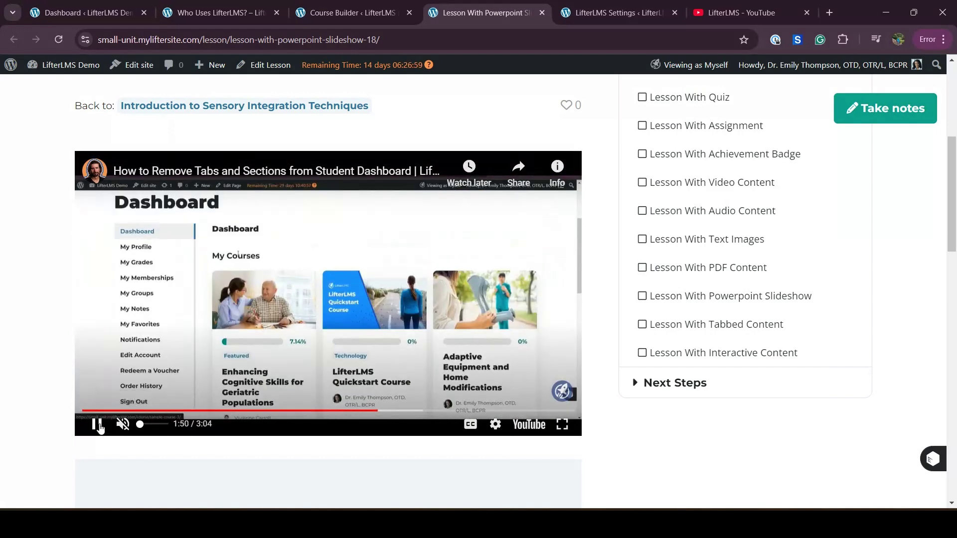
{"action": "left_click", "coordinate": [97, 425]}
Step: Turn on "Hide all player controls" for embedded YouTube videos and save the settings
{"action": "left_click", "coordinate": [364, 8]}
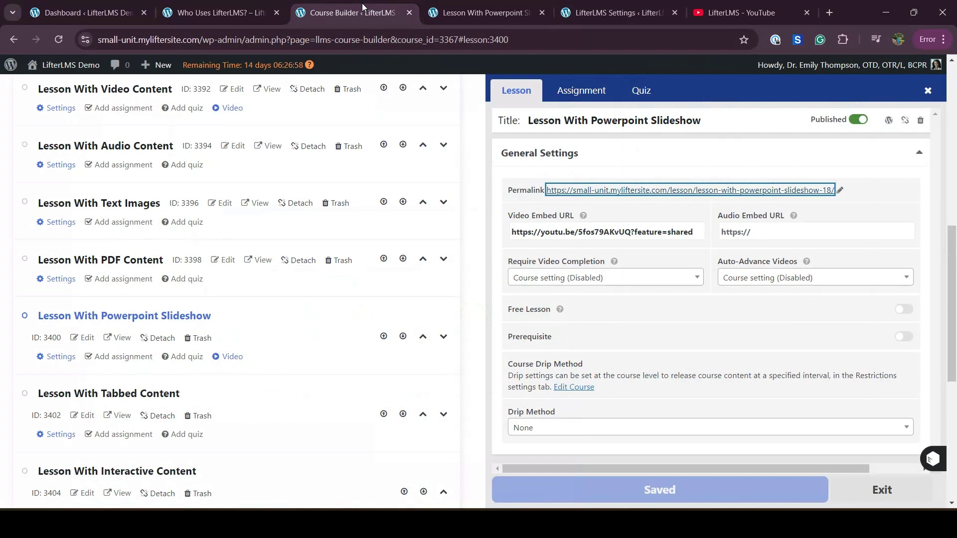
{"action": "left_click", "coordinate": [618, 13]}
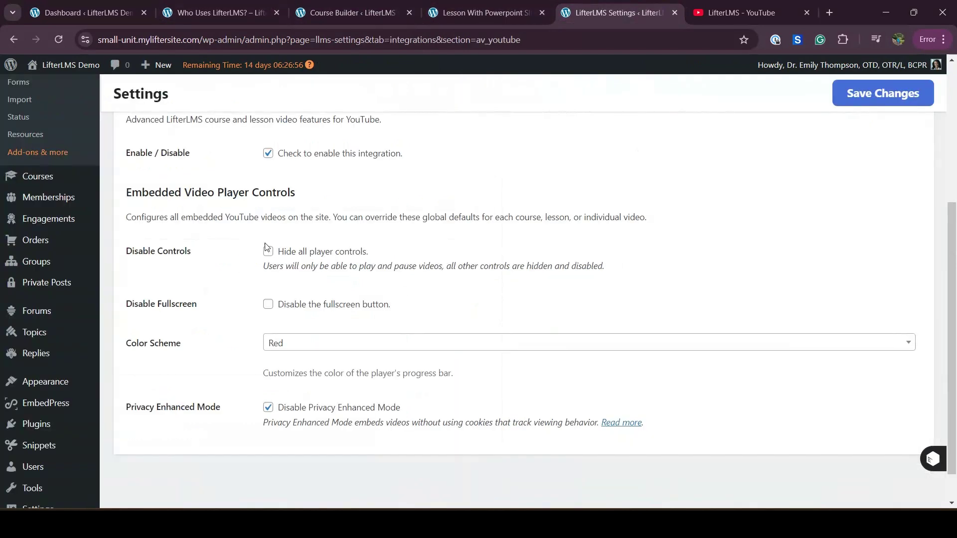
{"action": "left_click", "coordinate": [881, 96]}
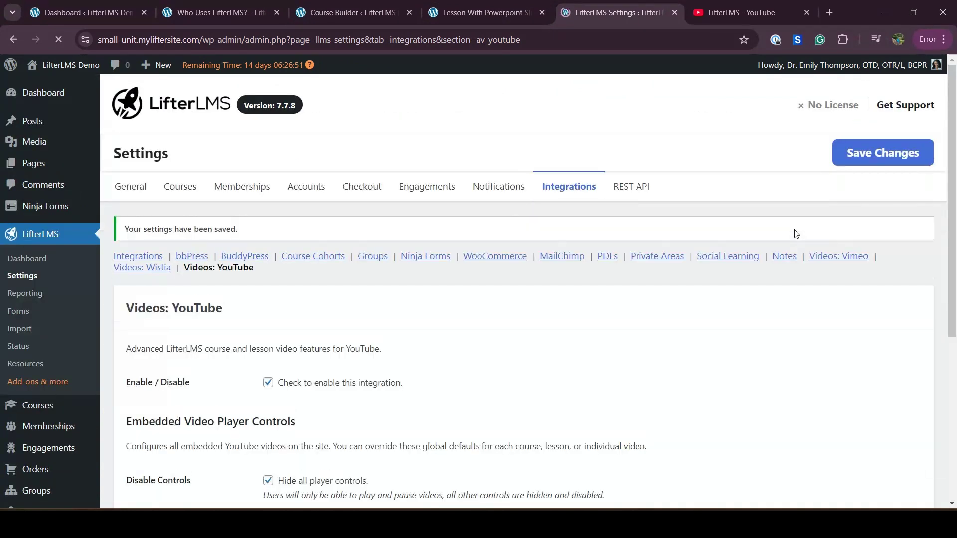
Step: Reload the lesson page, play and pause the video to test the restricted player, and dismiss its "More videos" suggestions
{"action": "left_click", "coordinate": [485, 13]}
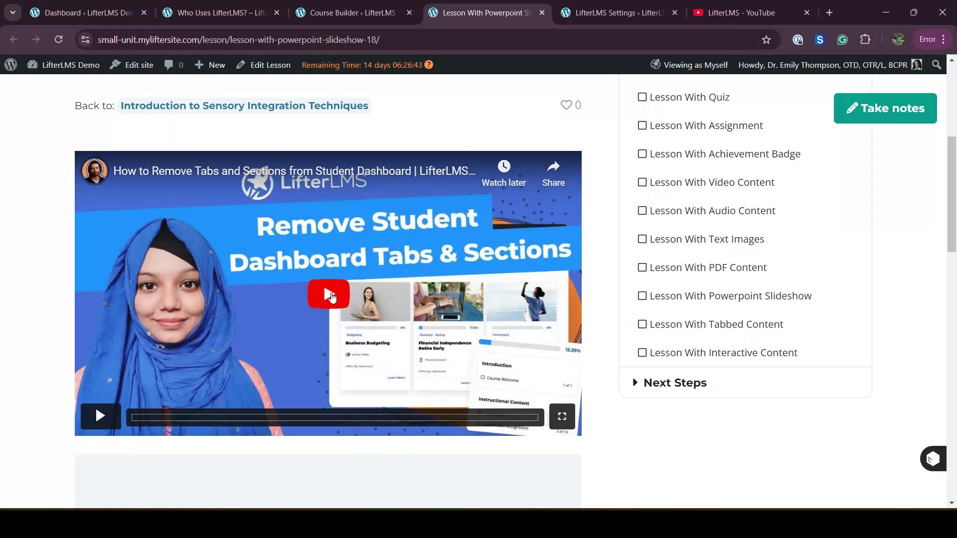
{"action": "left_click", "coordinate": [322, 373]}
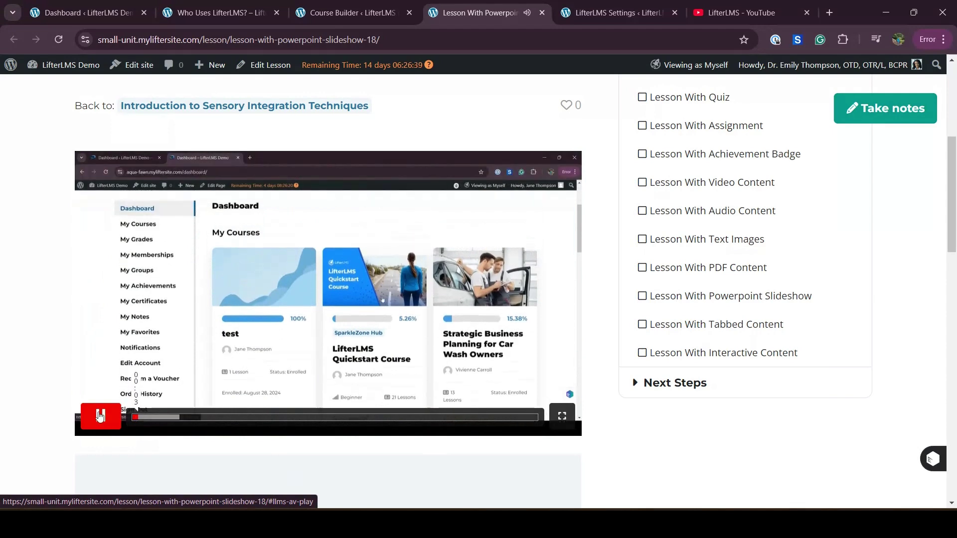
{"action": "left_click", "coordinate": [104, 414]}
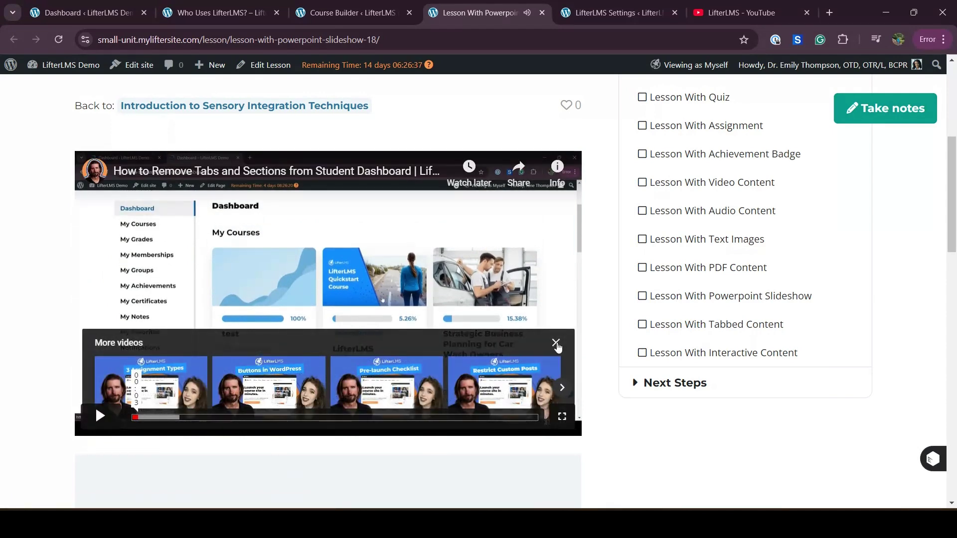
{"action": "left_click", "coordinate": [556, 344]}
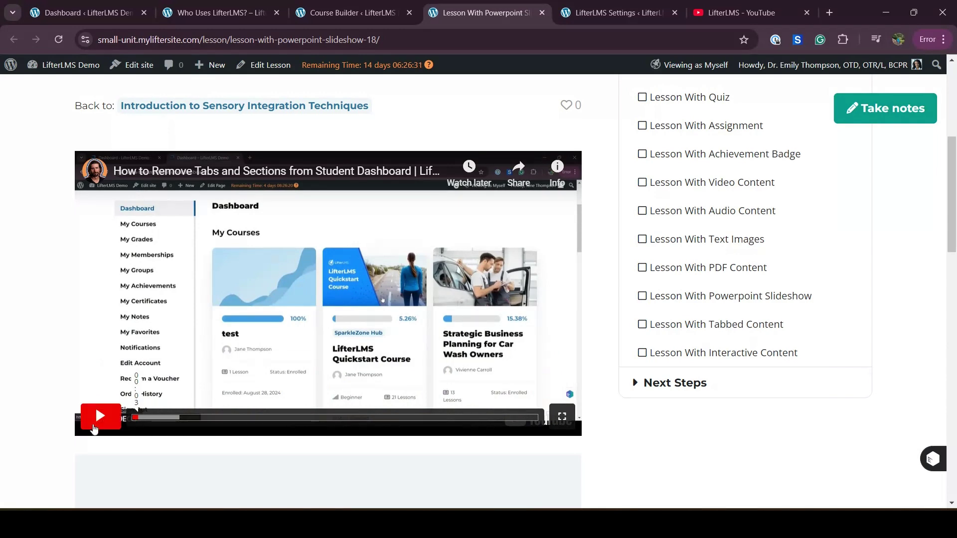
Step: Check the Disable Fullscreen option in the YouTube settings, and view the lesson video in full screen before exiting it
{"action": "left_click", "coordinate": [615, 2]}
{"action": "scroll", "coordinate": [503, 316], "scroll_direction": "down", "scroll_amount": 5}
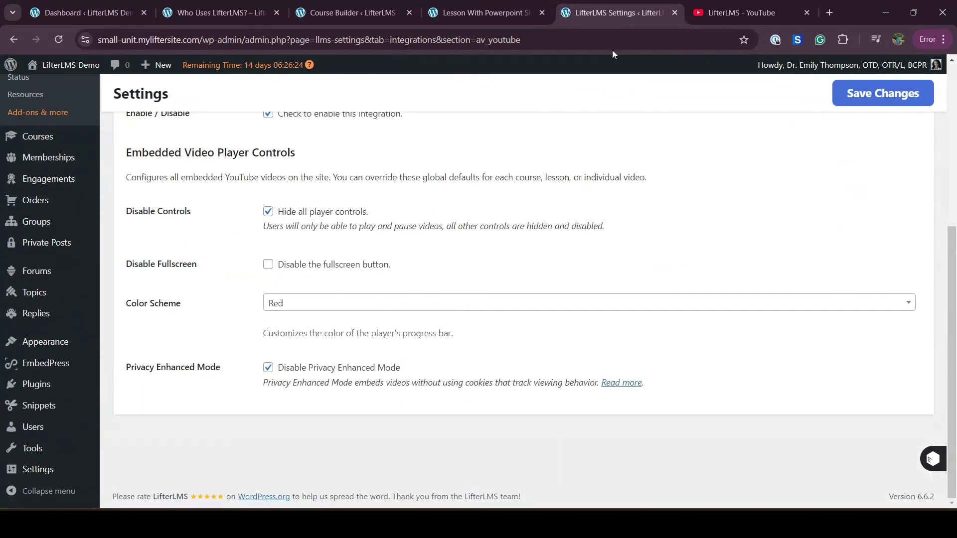
{"action": "left_click", "coordinate": [481, 12]}
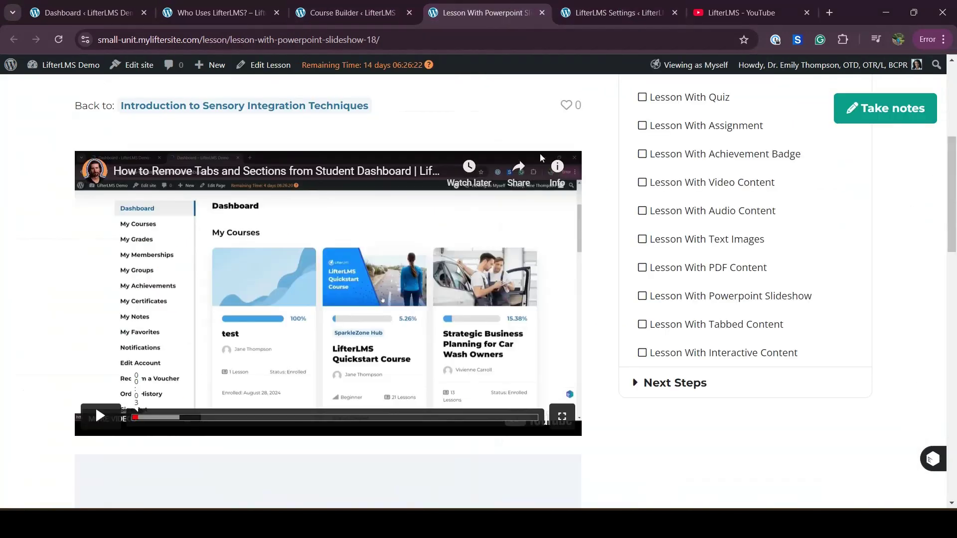
{"action": "left_click", "coordinate": [563, 419]}
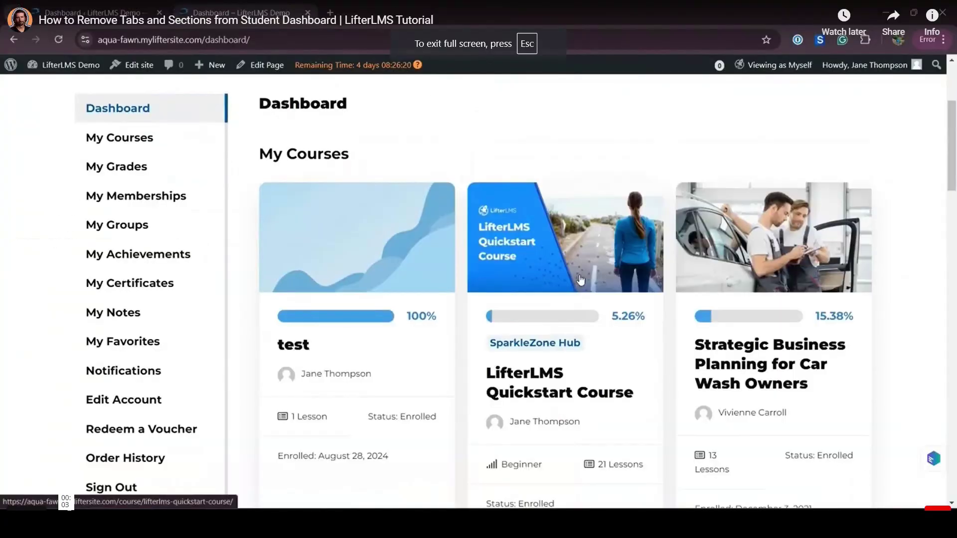
{"action": "key", "text": "Escape"}
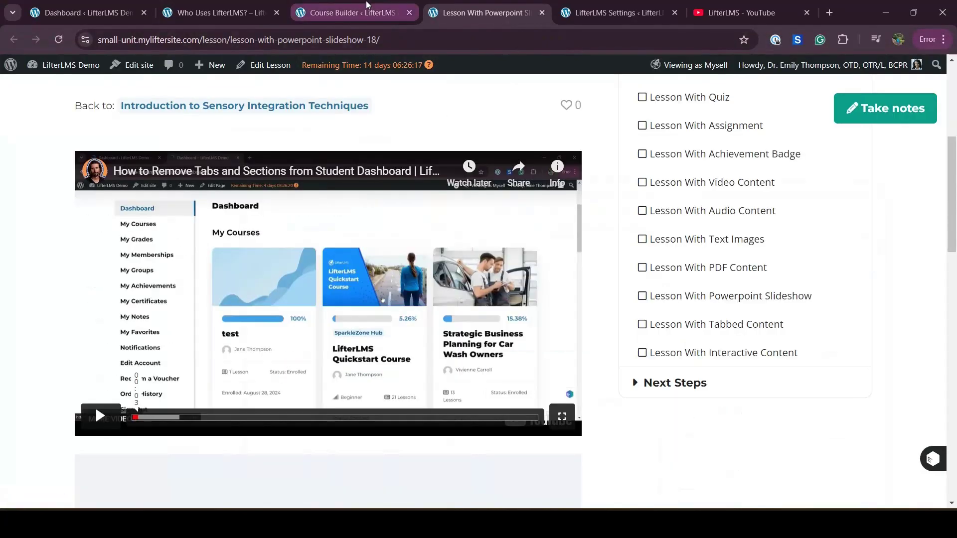
Step: Turn on "Disable the fullscreen button" for YouTube videos, save the settings and reload the lesson page to check the player
{"action": "left_click", "coordinate": [611, 12]}
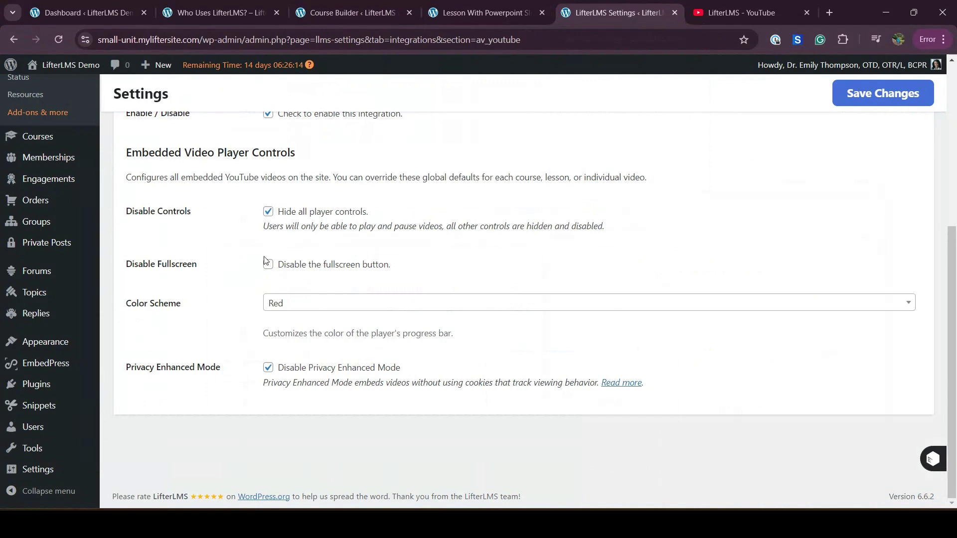
{"action": "left_click", "coordinate": [838, 106]}
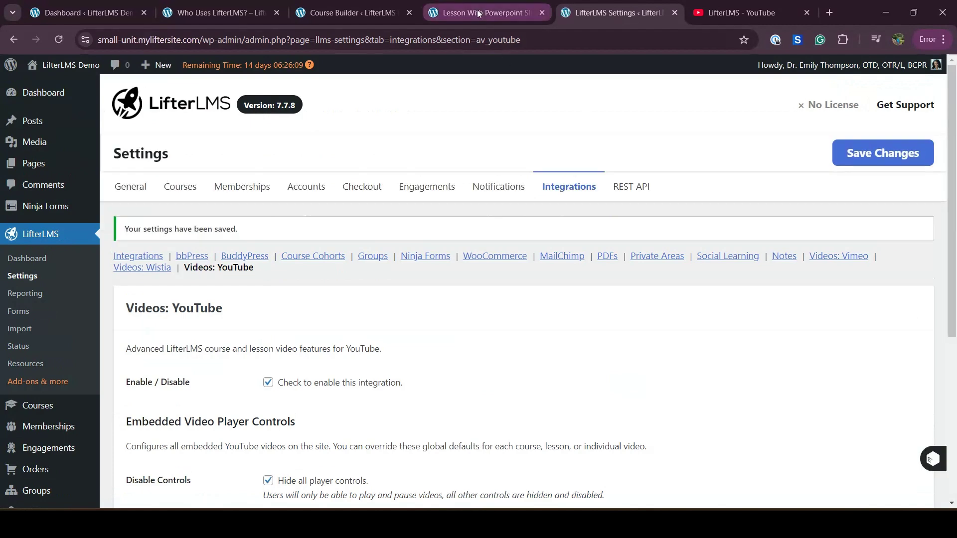
{"action": "left_click", "coordinate": [479, 14]}
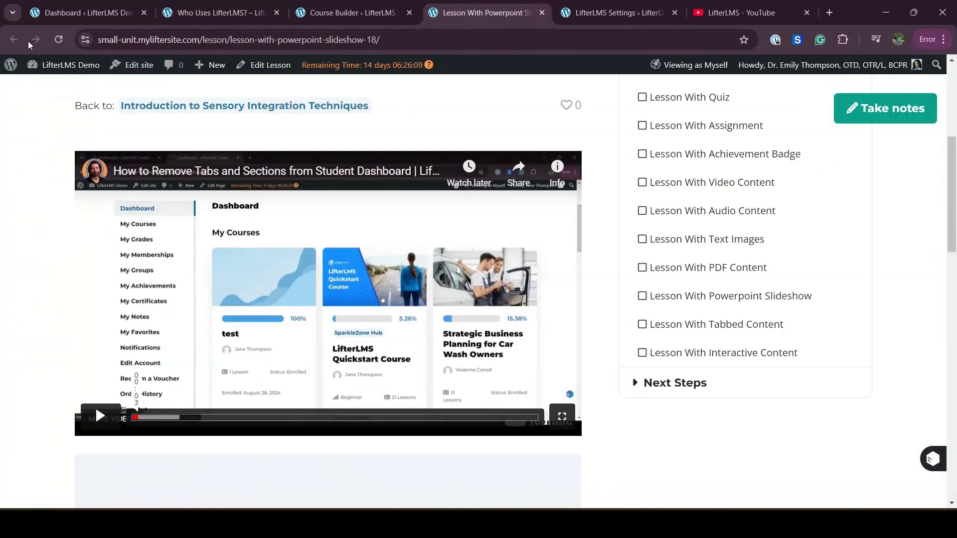
{"action": "left_click", "coordinate": [59, 39]}
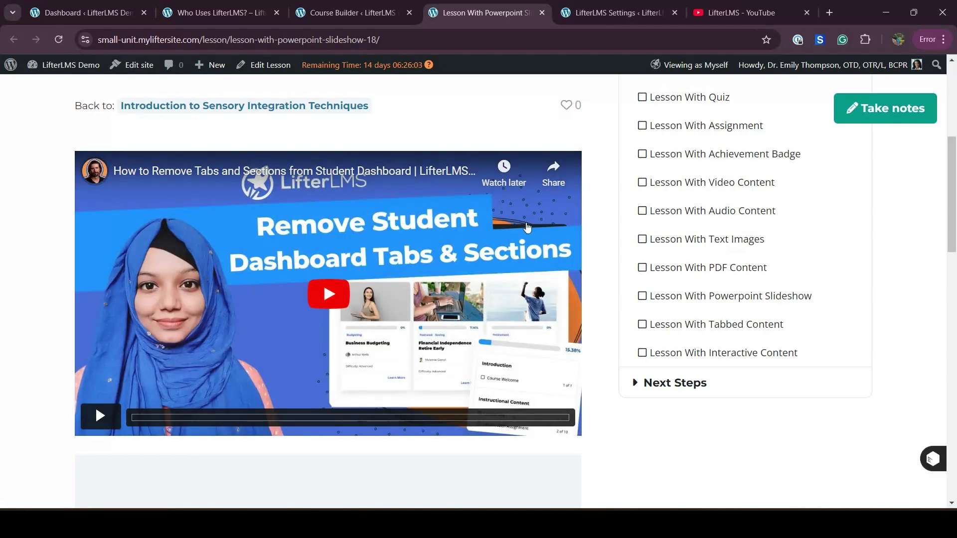
Step: Examine the Color Scheme choices in the YouTube video settings and look at the progress bar on the lesson page
{"action": "left_click", "coordinate": [596, 14]}
{"action": "scroll", "coordinate": [472, 334], "scroll_direction": "down", "scroll_amount": 5}
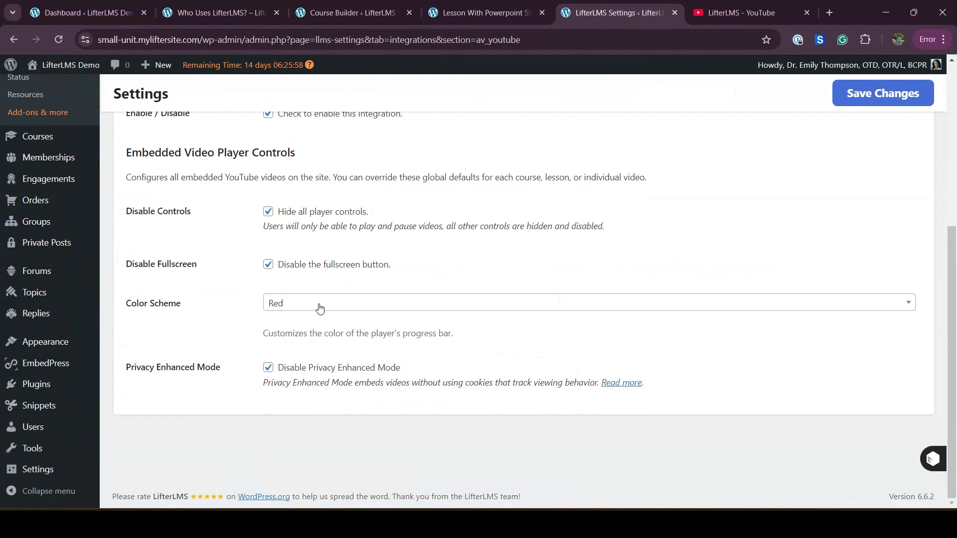
{"action": "left_click", "coordinate": [318, 305]}
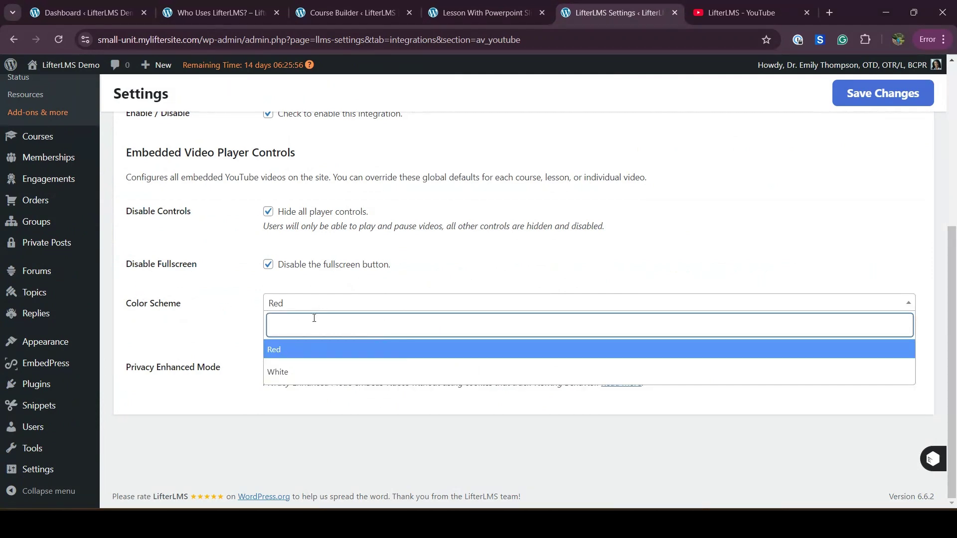
{"action": "left_click", "coordinate": [548, 6]}
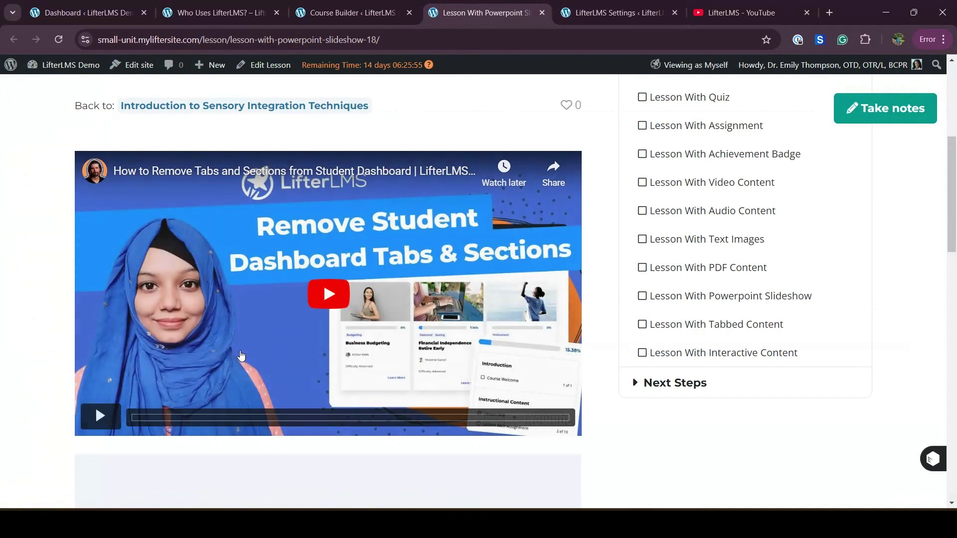
Step: Play and pause the lesson video to check its progress bar, then set the YouTube Color Scheme to White and save the settings
{"action": "left_click", "coordinate": [106, 412]}
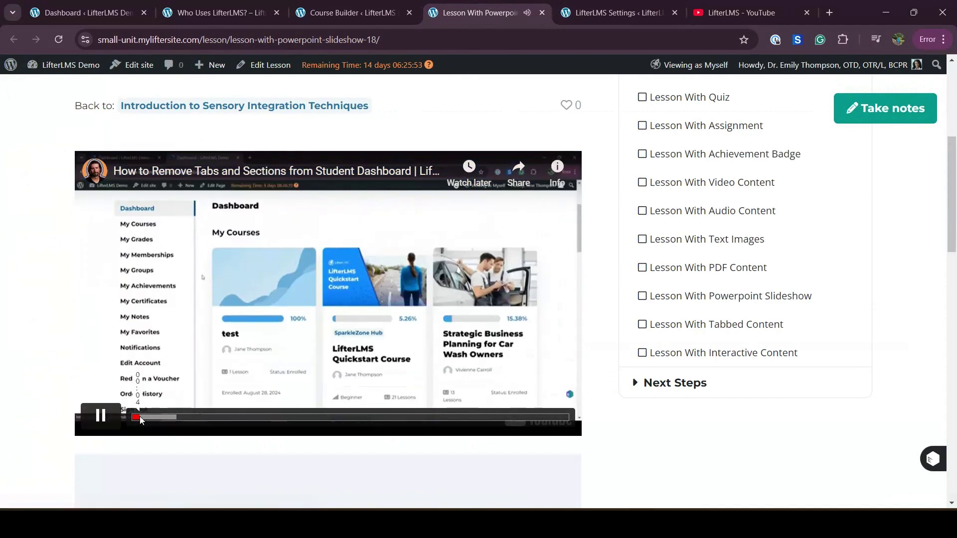
{"action": "left_click", "coordinate": [114, 415]}
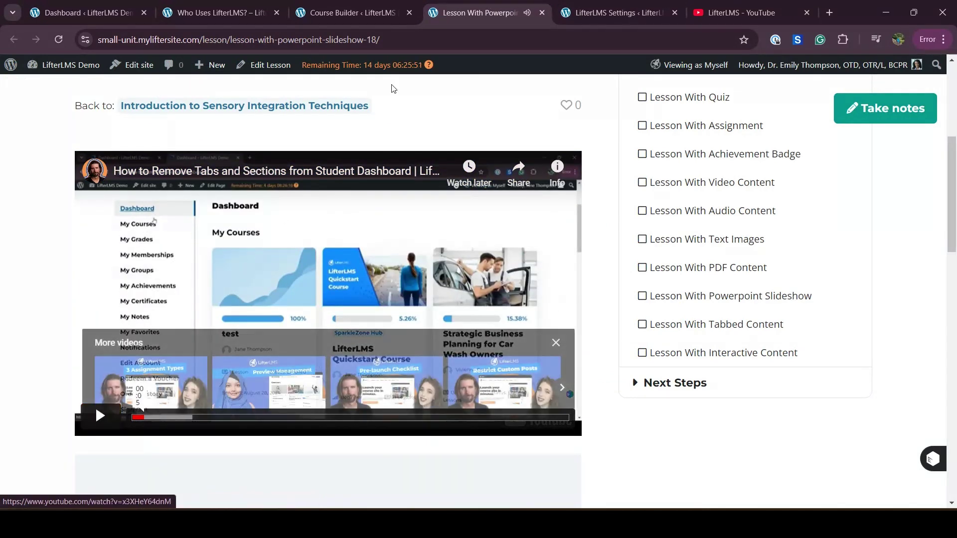
{"action": "left_click", "coordinate": [569, 5]}
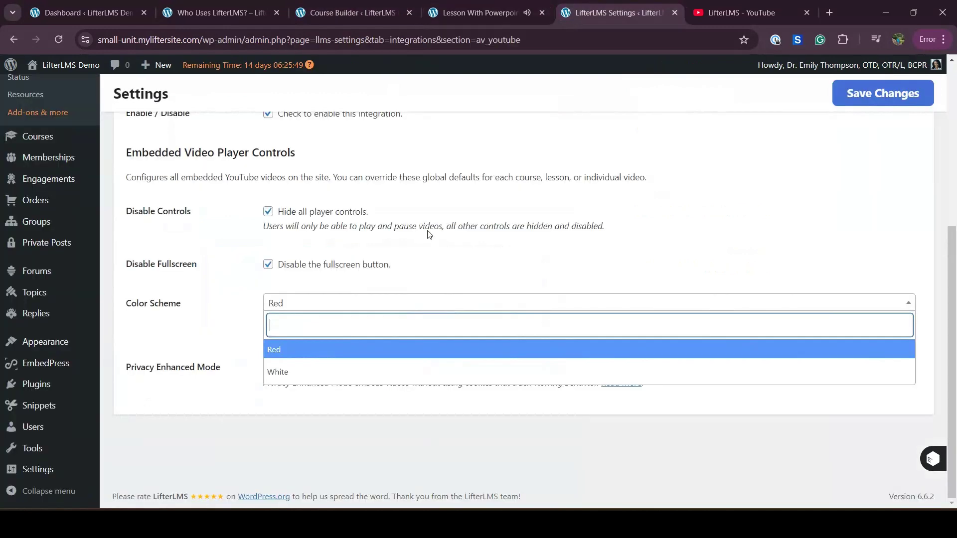
{"action": "left_click", "coordinate": [288, 371]}
{"action": "left_click", "coordinate": [867, 96]}
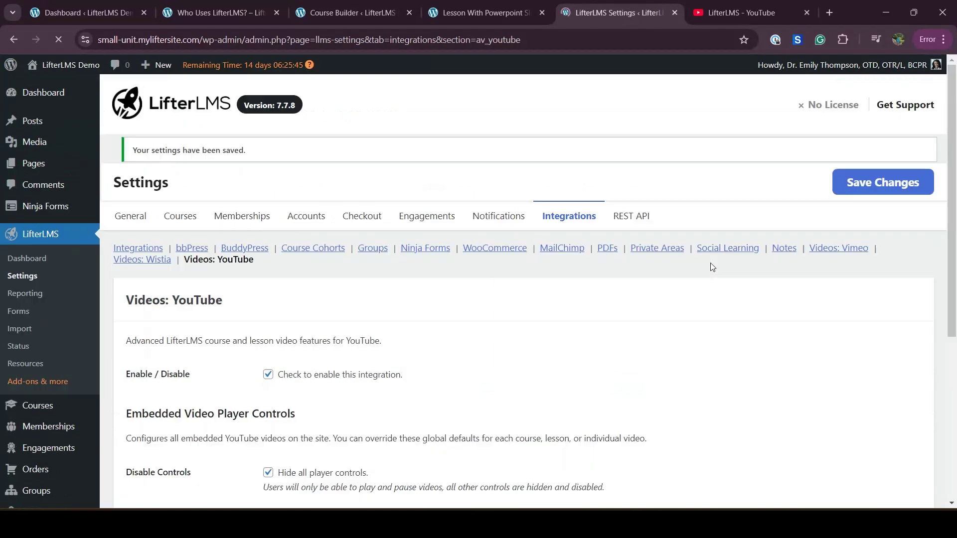
Step: Reload the lesson page, then play and pause the video to check the progress bar's color
{"action": "left_click", "coordinate": [478, 12]}
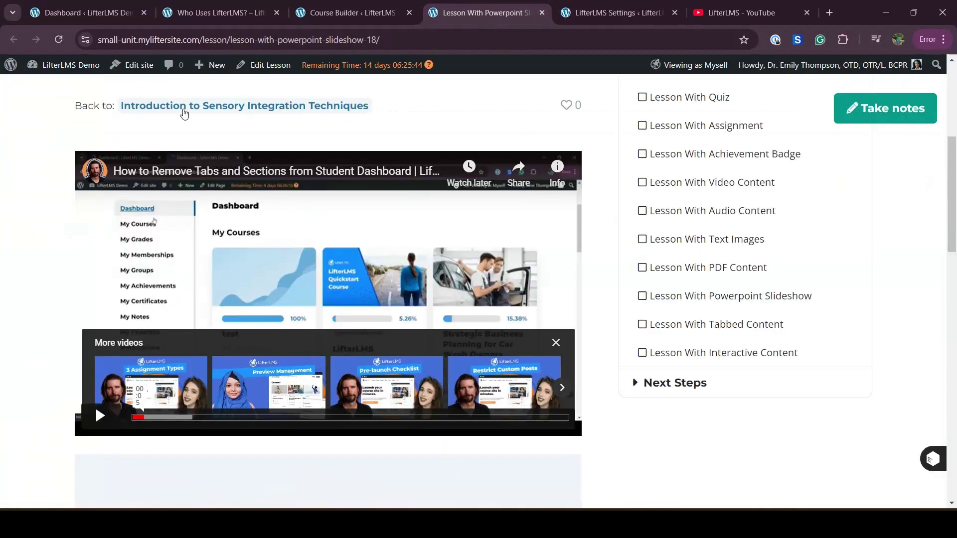
{"action": "left_click", "coordinate": [58, 40]}
{"action": "scroll", "coordinate": [58, 356], "scroll_direction": "down", "scroll_amount": 2}
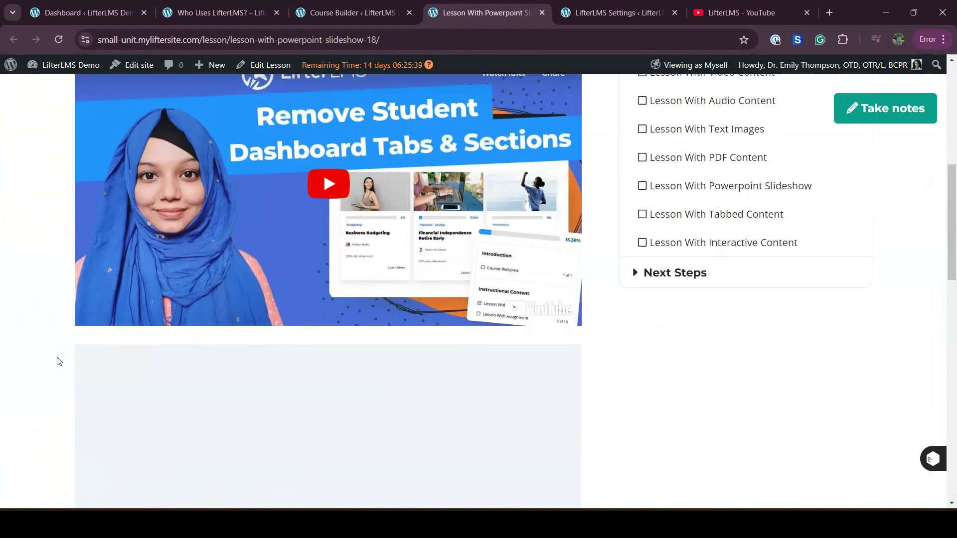
{"action": "left_click", "coordinate": [335, 182]}
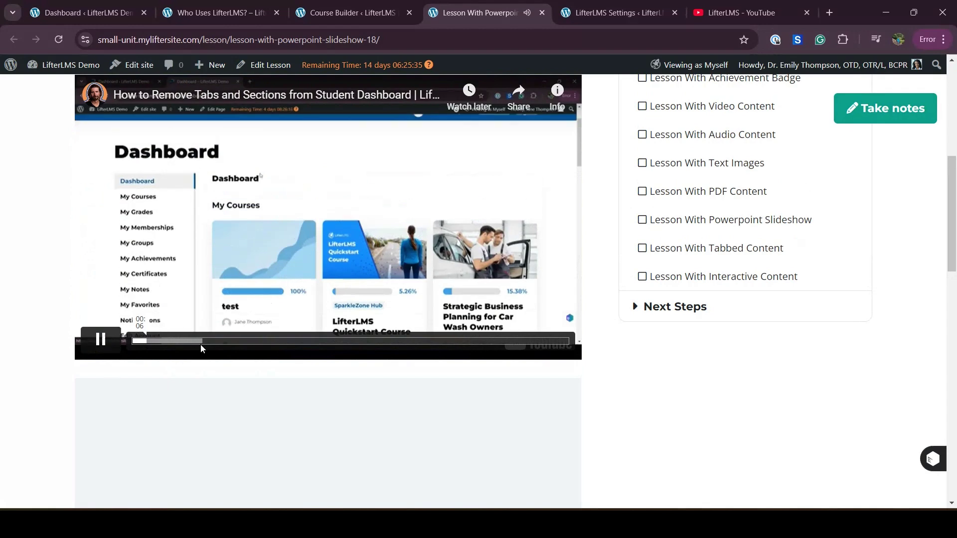
{"action": "left_click", "coordinate": [100, 339]}
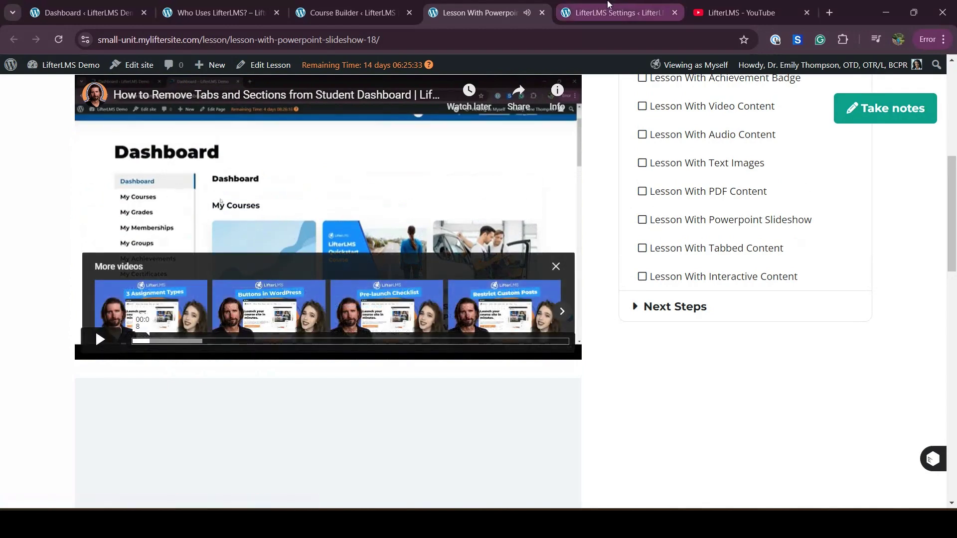
Step: Set the YouTube Color Scheme to Red and save the integration settings
{"action": "left_click", "coordinate": [608, 4]}
{"action": "scroll", "coordinate": [445, 339], "scroll_direction": "down", "scroll_amount": 5}
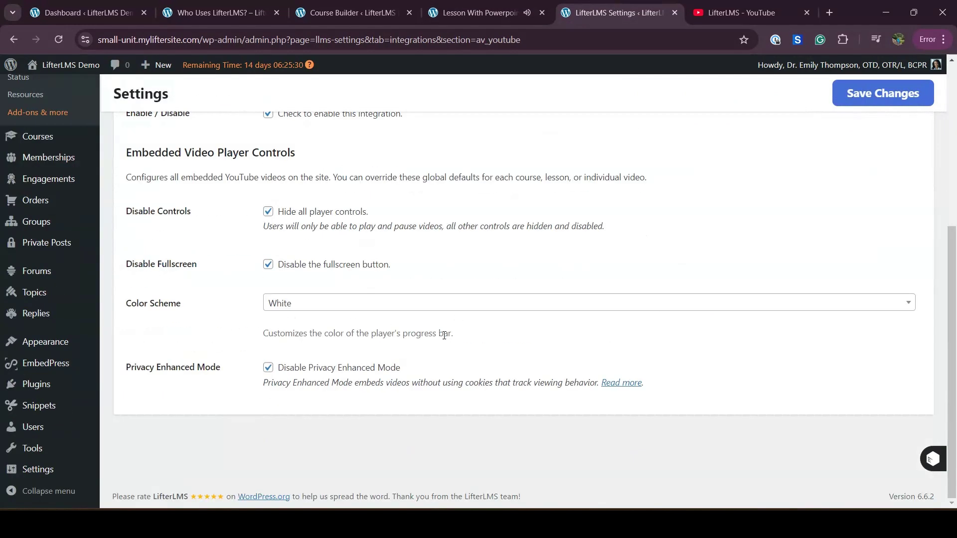
{"action": "left_click", "coordinate": [376, 303]}
{"action": "left_click", "coordinate": [389, 357]}
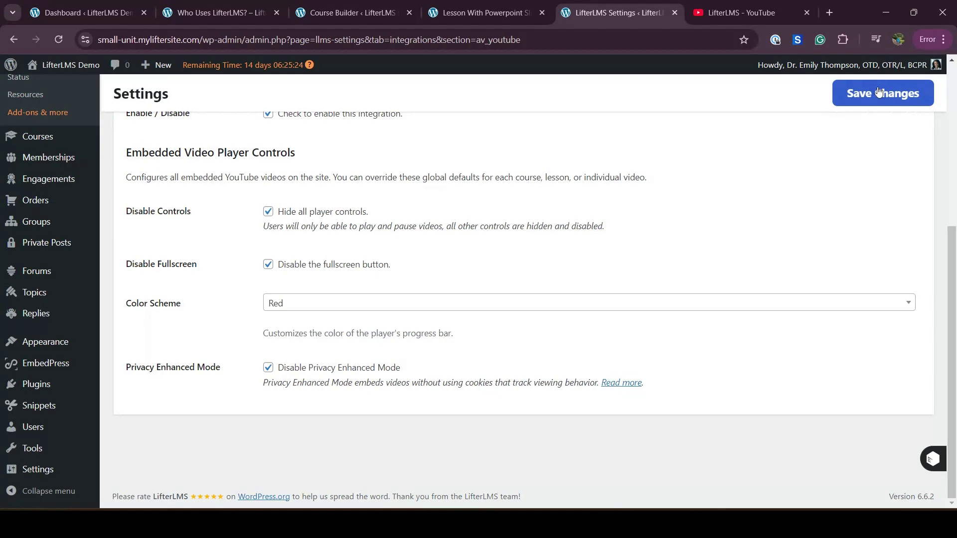
{"action": "left_click", "coordinate": [853, 100]}
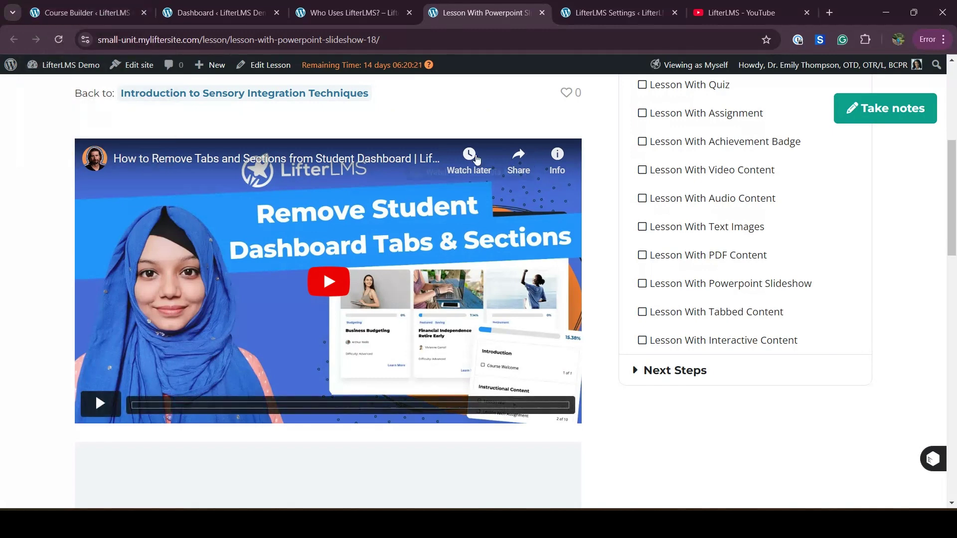
Step: In the course builder, set Remove Watch Later and Share to Enabled for Lesson With Powerpoint Slideshow and save the changes
{"action": "left_click", "coordinate": [82, 5]}
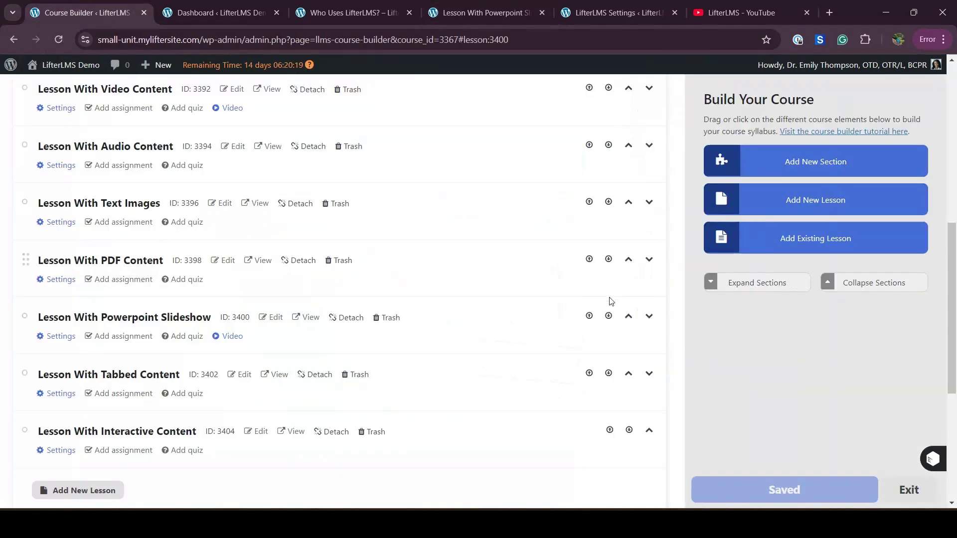
{"action": "left_click", "coordinate": [59, 336]}
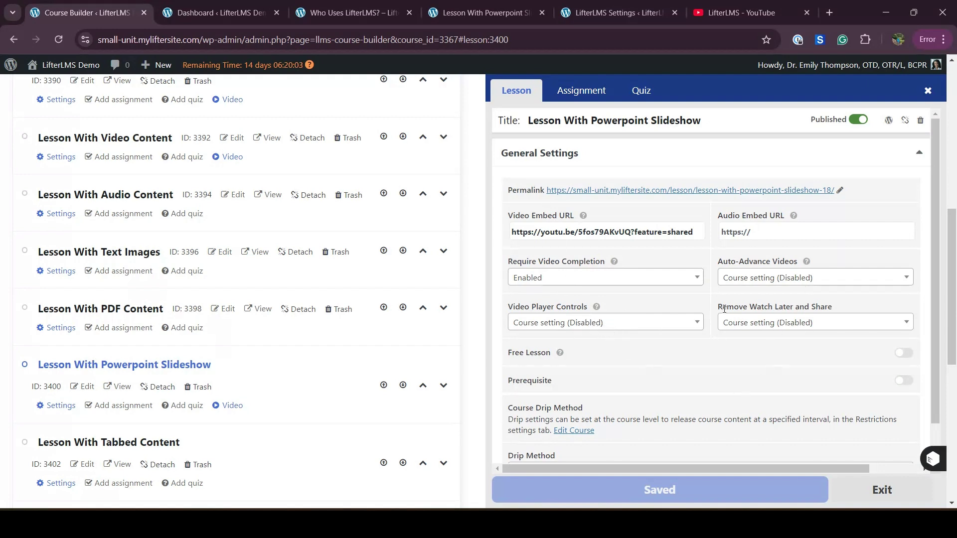
{"action": "left_click", "coordinate": [829, 325]}
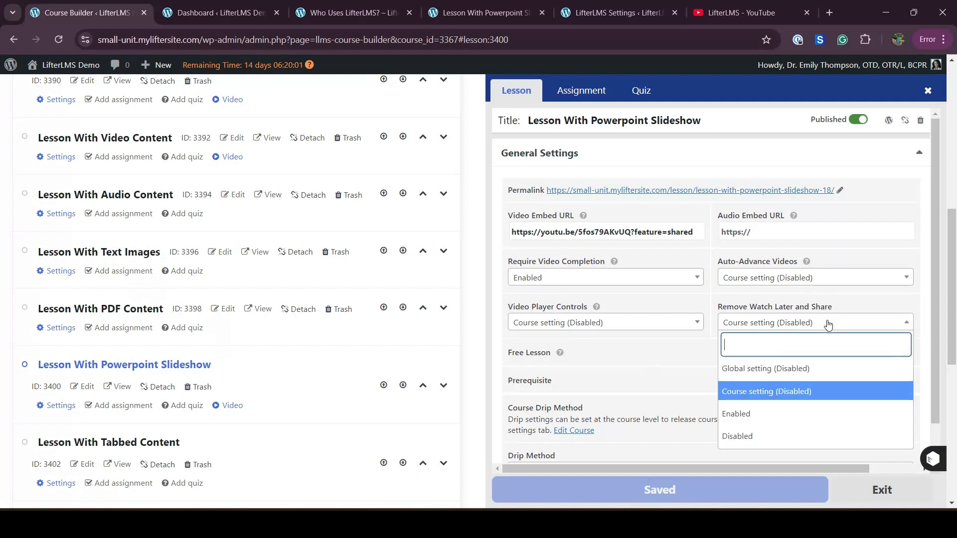
{"action": "left_click", "coordinate": [778, 420]}
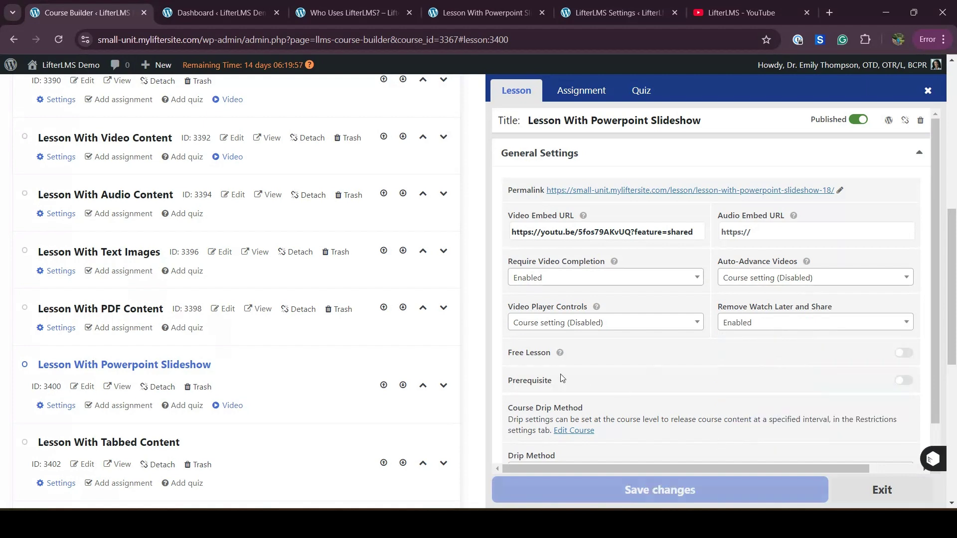
{"action": "left_click", "coordinate": [543, 491]}
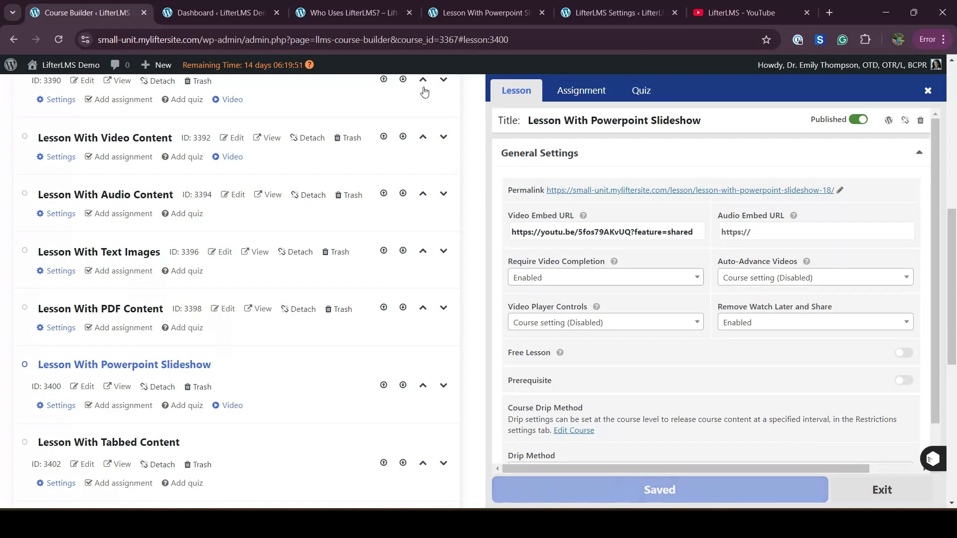
Step: Reload the lesson page and play and pause the video to check the player without the Watch Later and Share buttons
{"action": "left_click", "coordinate": [486, 13]}
{"action": "left_click", "coordinate": [58, 39]}
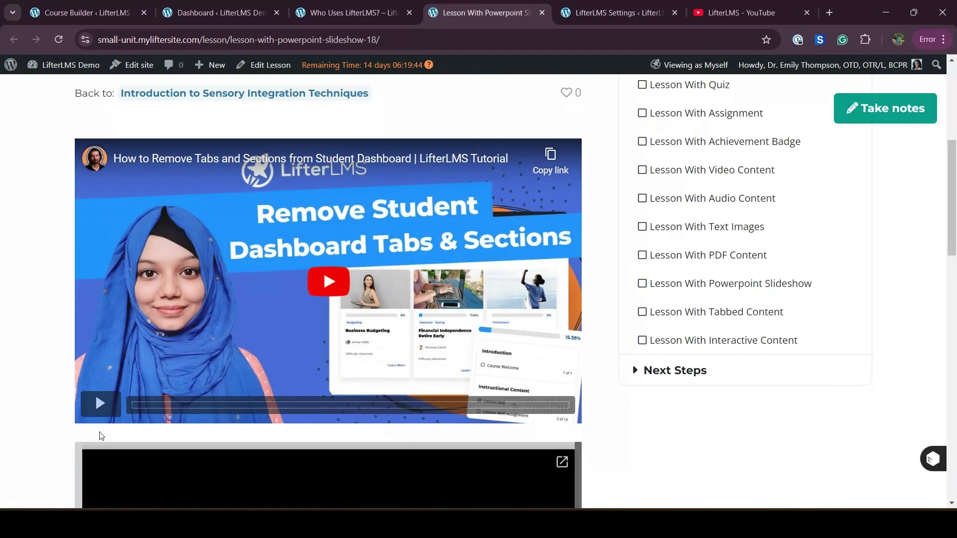
{"action": "left_click", "coordinate": [98, 406]}
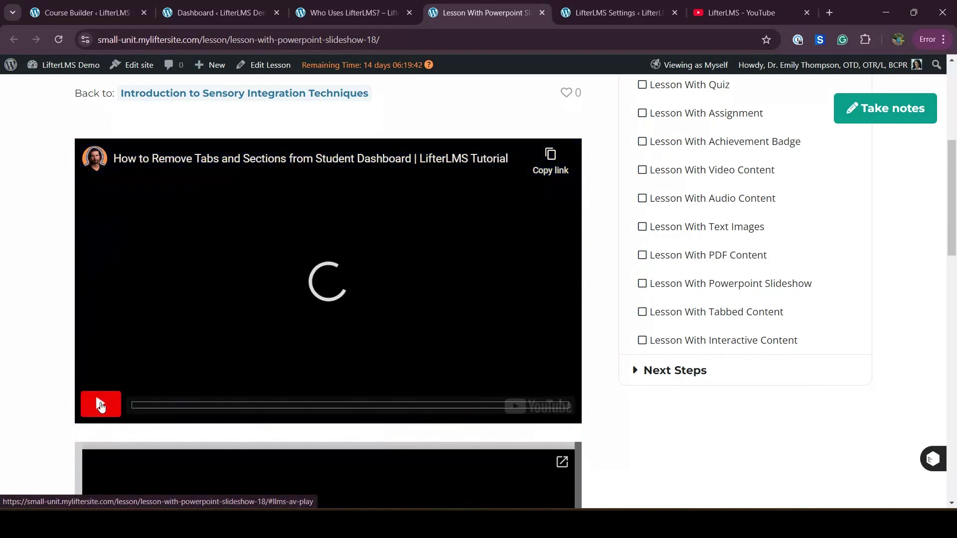
{"action": "left_click", "coordinate": [101, 405]}
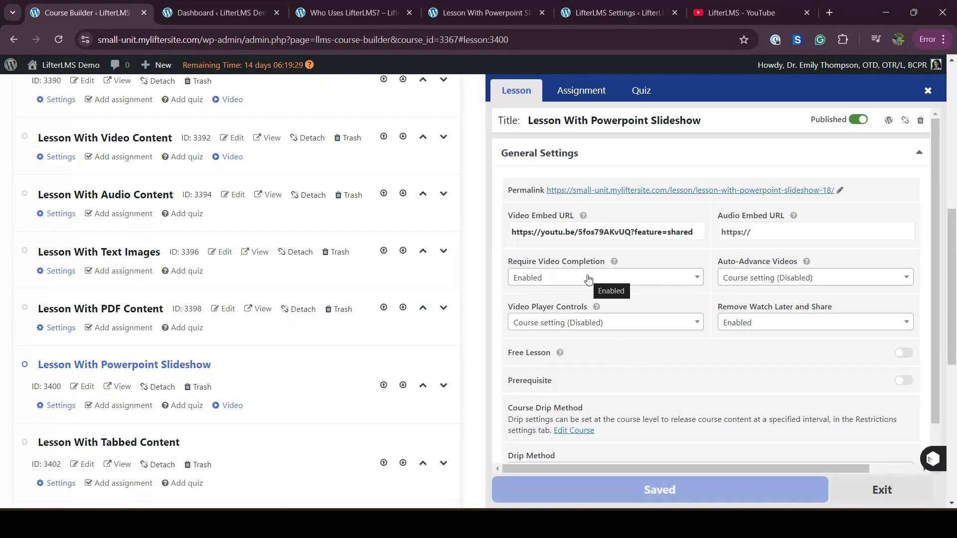
Step: Look at the lesson's Require Video Completion options and inspect the Mark Complete button at the end of the lesson page
{"action": "left_click", "coordinate": [588, 277]}
{"action": "left_click", "coordinate": [588, 278]}
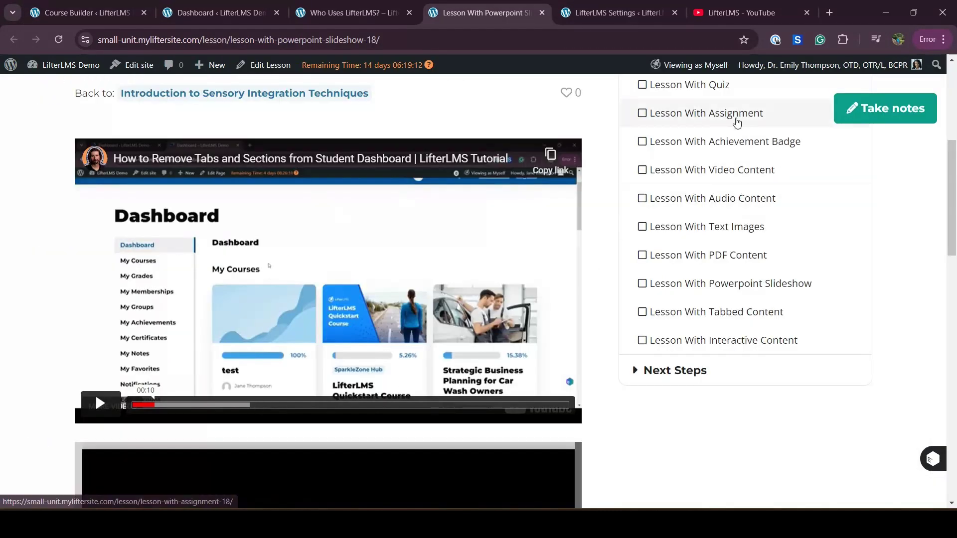
{"action": "scroll", "coordinate": [607, 278], "scroll_direction": "up", "scroll_amount": 2}
{"action": "scroll", "coordinate": [607, 277], "scroll_direction": "down", "scroll_amount": 10}
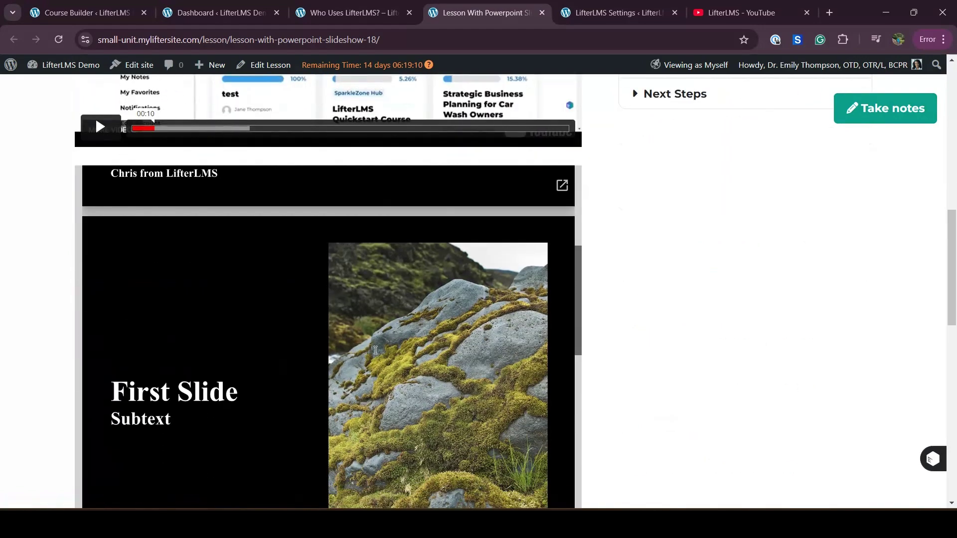
{"action": "scroll", "coordinate": [376, 350], "scroll_direction": "down", "scroll_amount": 8}
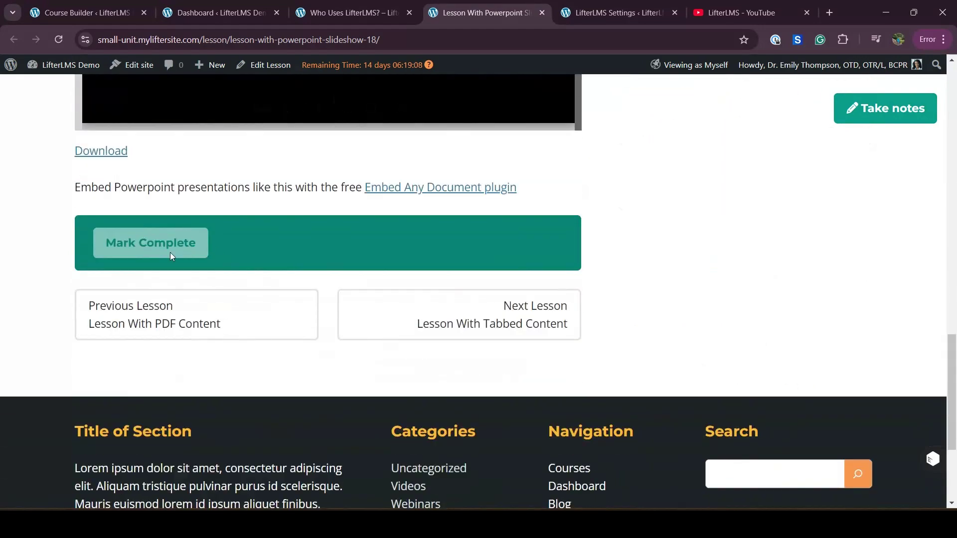
Step: Highlight the Require Video Completion setting in the course builder and compare it with the video and Mark Complete button on the lesson page
{"action": "left_click", "coordinate": [112, 5]}
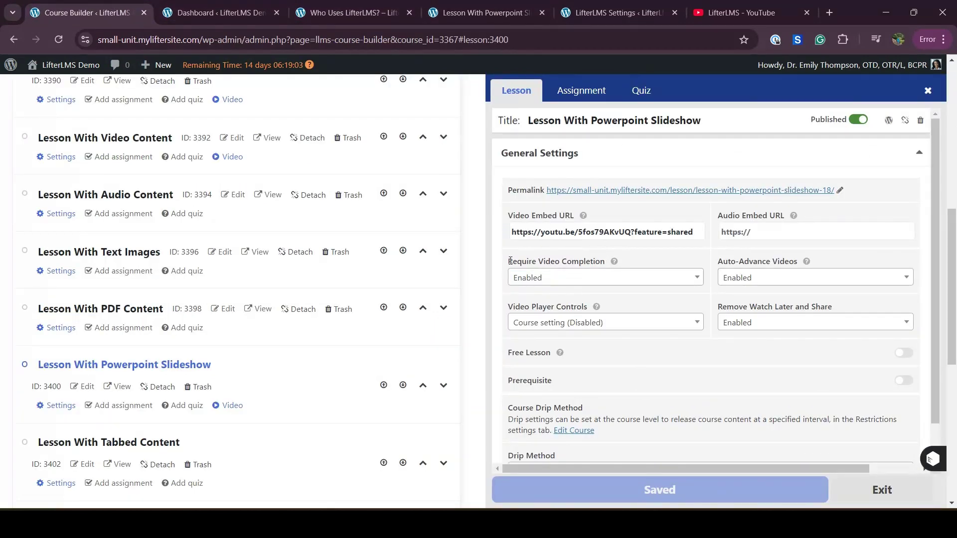
{"action": "left_click_drag", "start_coordinate": [499, 264], "coordinate": [615, 261]}
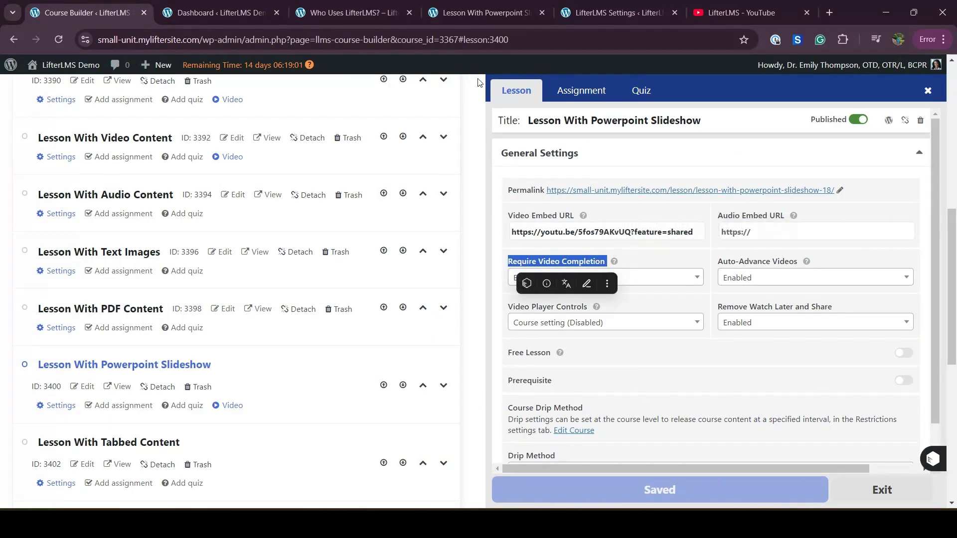
{"action": "left_click", "coordinate": [507, 1]}
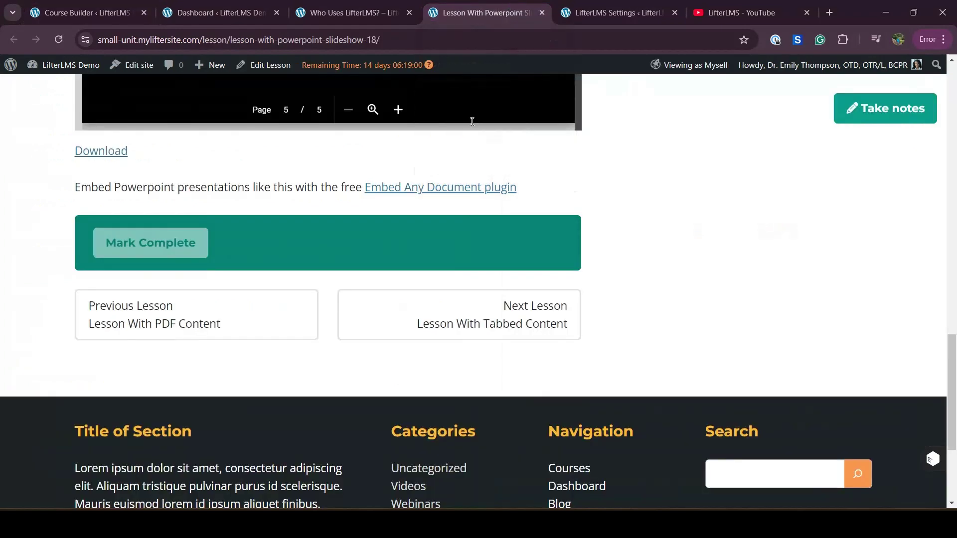
{"action": "scroll", "coordinate": [440, 199], "scroll_direction": "up", "scroll_amount": 15}
{"action": "scroll", "coordinate": [387, 368], "scroll_direction": "down", "scroll_amount": 6}
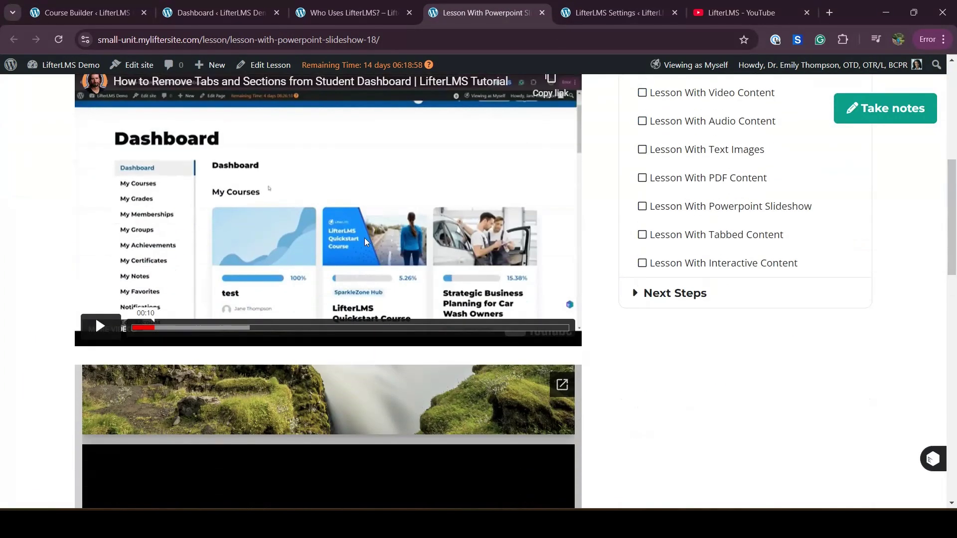
{"action": "scroll", "coordinate": [315, 220], "scroll_direction": "down", "scroll_amount": 12}
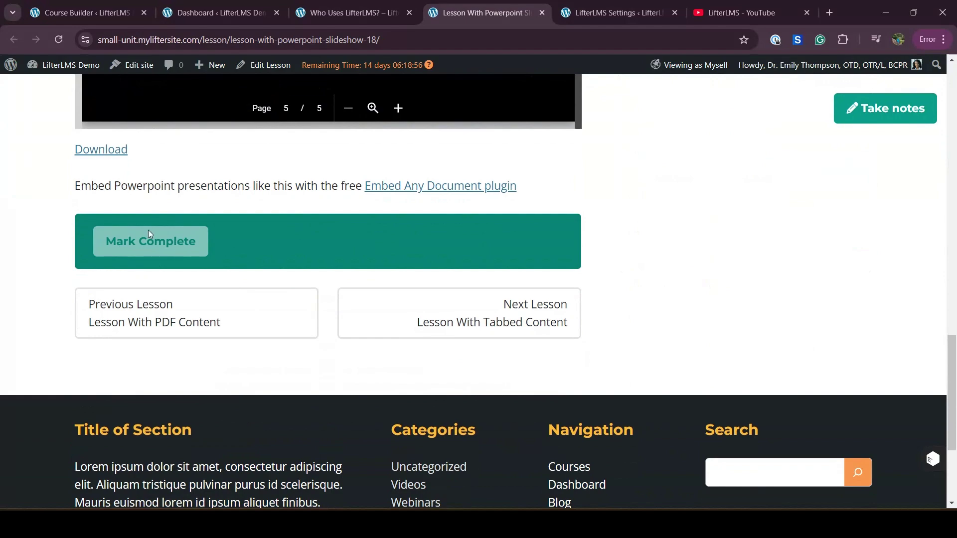
{"action": "scroll", "coordinate": [277, 254], "scroll_direction": "up", "scroll_amount": 8}
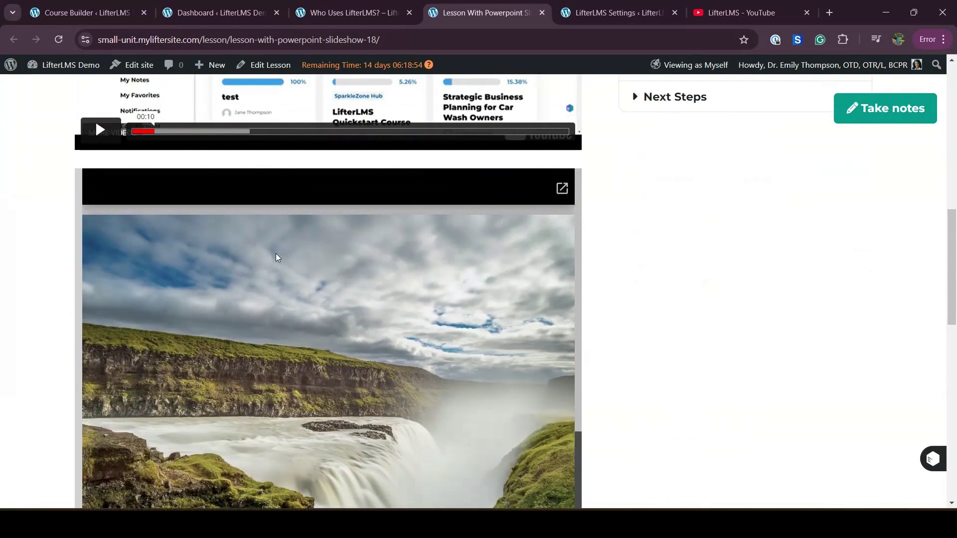
Step: Return to the embedded video on the lesson page and resume its playback
{"action": "scroll", "coordinate": [276, 256], "scroll_direction": "up", "scroll_amount": 5}
{"action": "scroll", "coordinate": [619, 228], "scroll_direction": "up", "scroll_amount": 10}
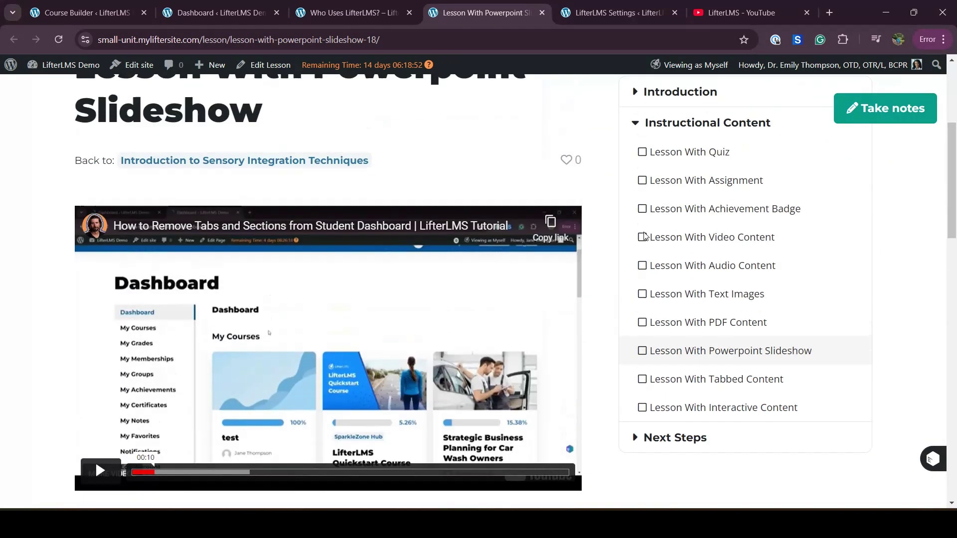
{"action": "scroll", "coordinate": [274, 391], "scroll_direction": "down", "scroll_amount": 3}
{"action": "left_click", "coordinate": [100, 343]}
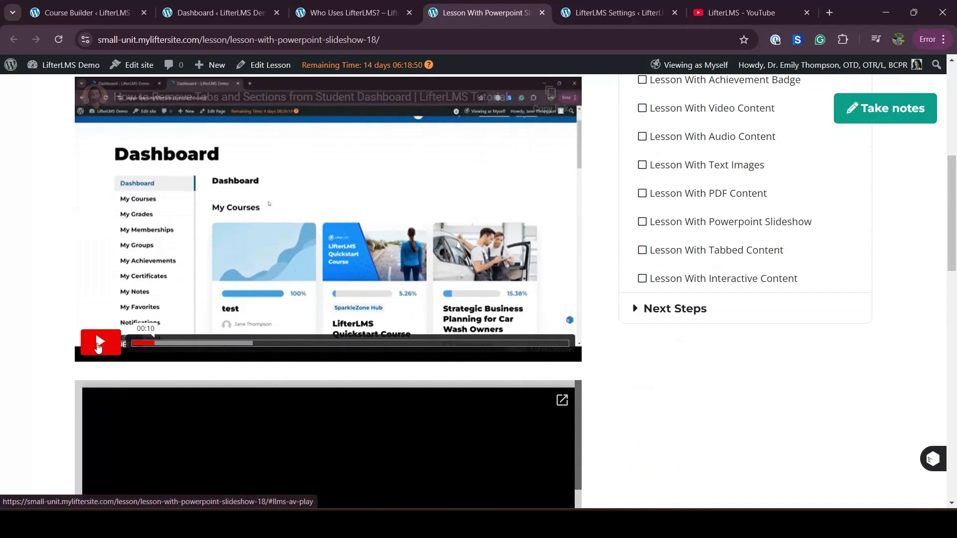